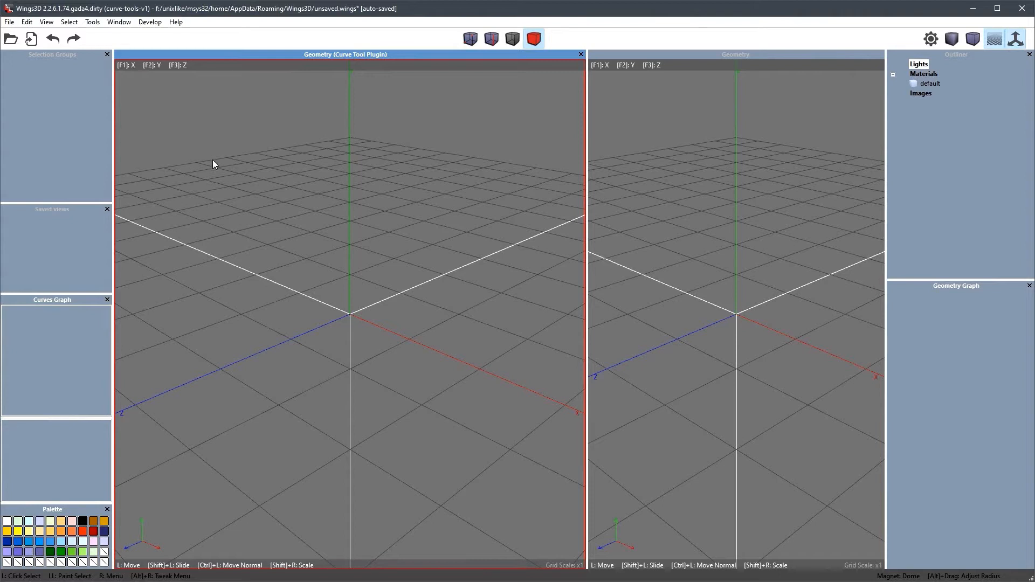
{"action": "left_click", "coordinate": [9, 22]}
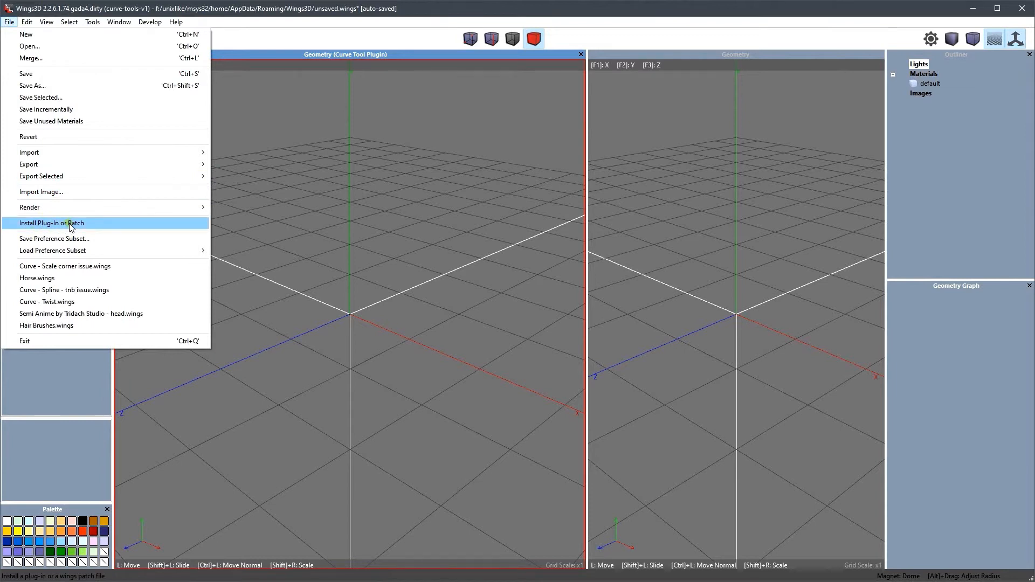
{"action": "left_click", "coordinate": [287, 161]}
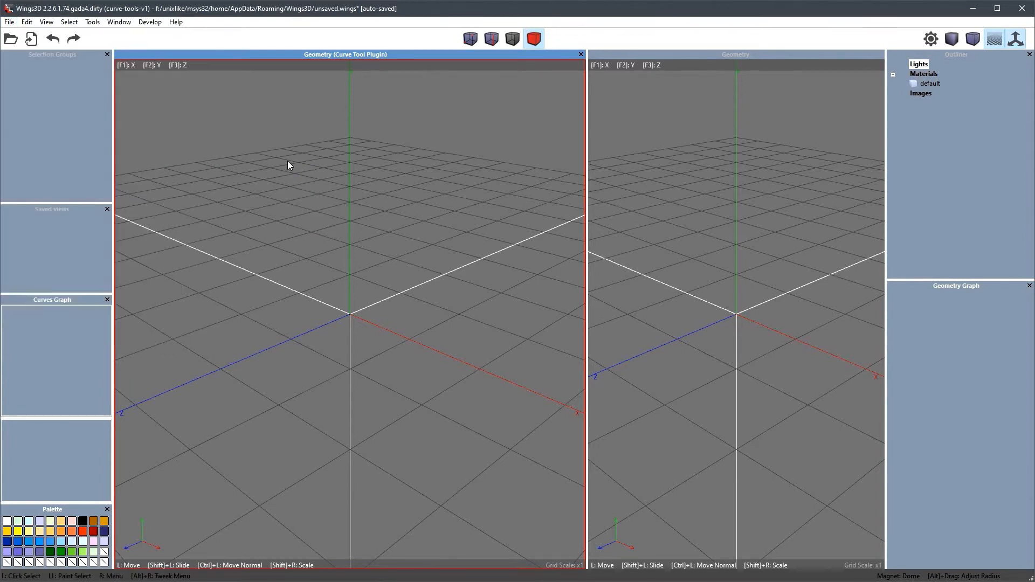
{"action": "left_click", "coordinate": [97, 23]}
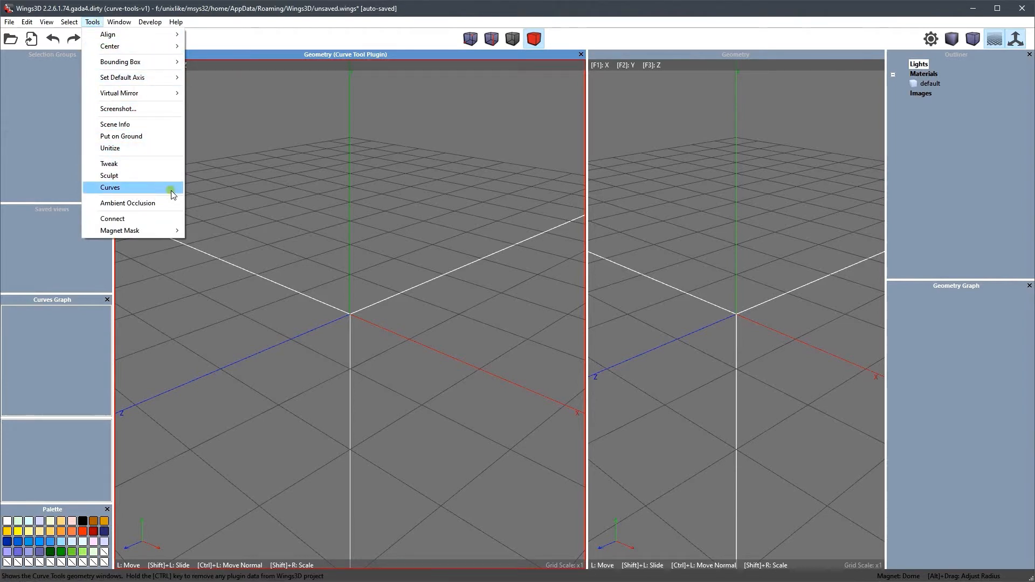
{"action": "left_click", "coordinate": [354, 197]}
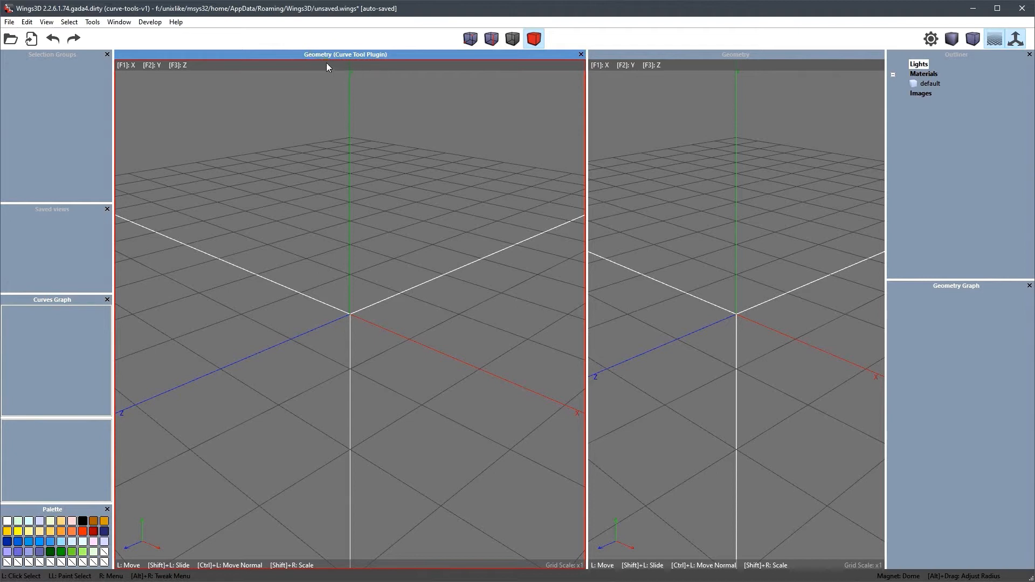
{"action": "left_click", "coordinate": [45, 303]}
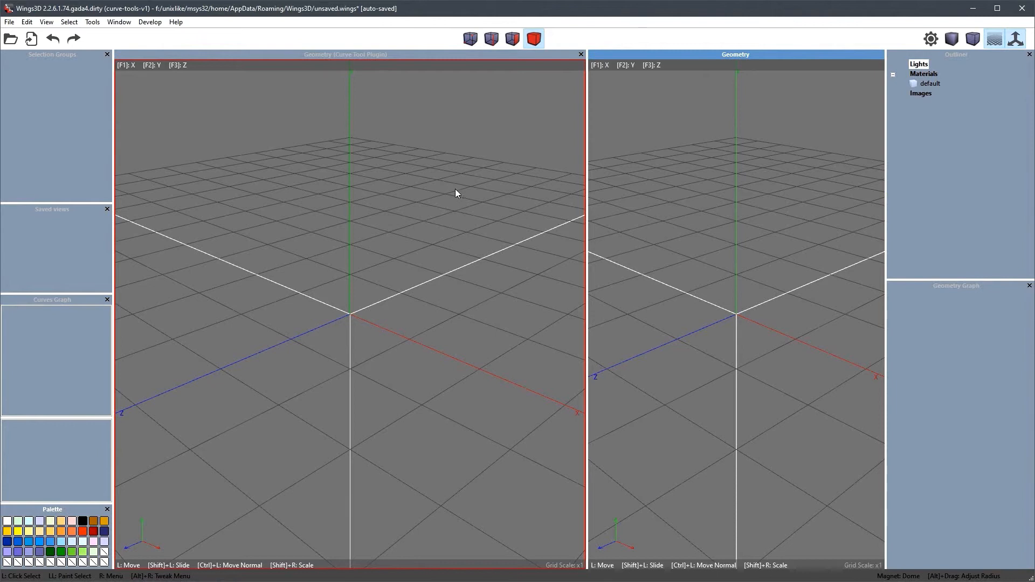
{"action": "right_click", "coordinate": [271, 107]}
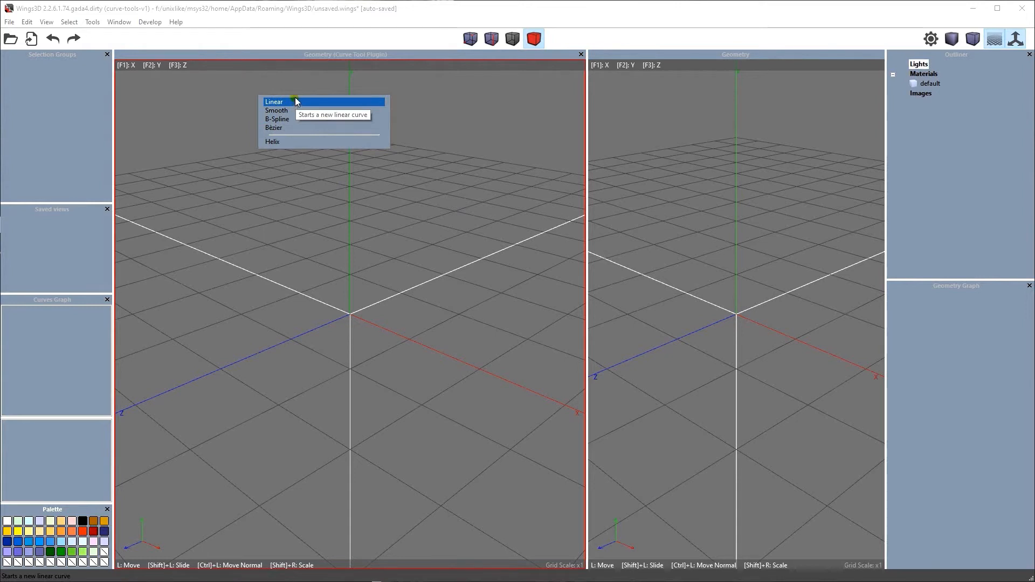
{"action": "left_click", "coordinate": [306, 230]}
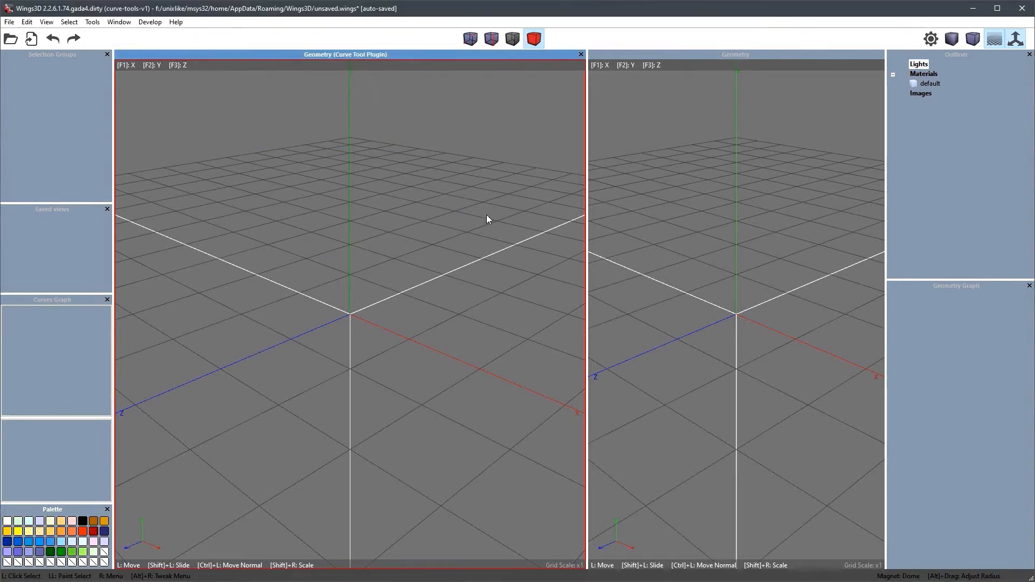
Examine the empty curve viewport in perspective and orthographic projection and along the X and Y axes, and restore the default perspective view.
{"action": "middle_click", "coordinate": [305, 276]}
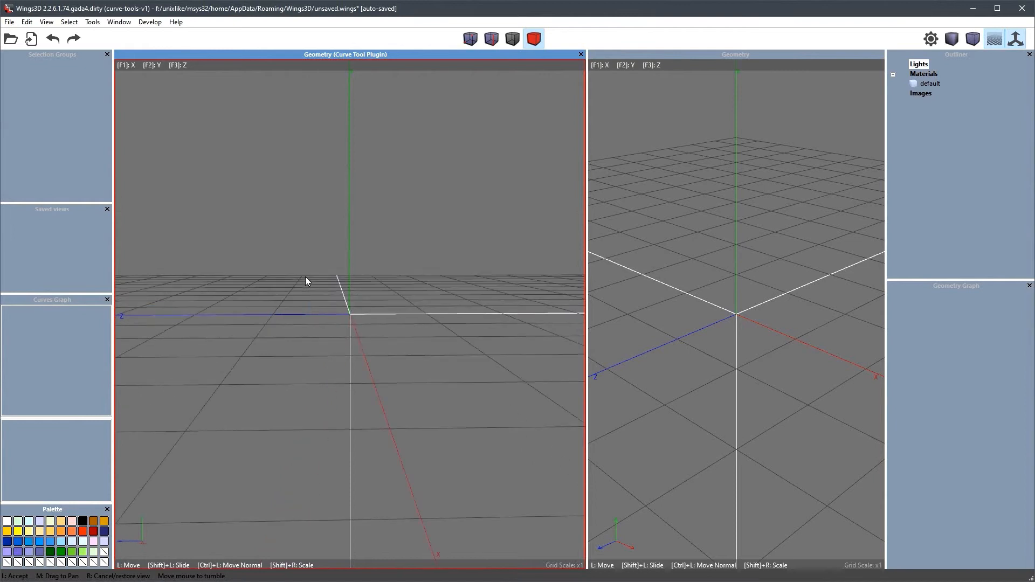
{"action": "left_click", "coordinate": [306, 277]}
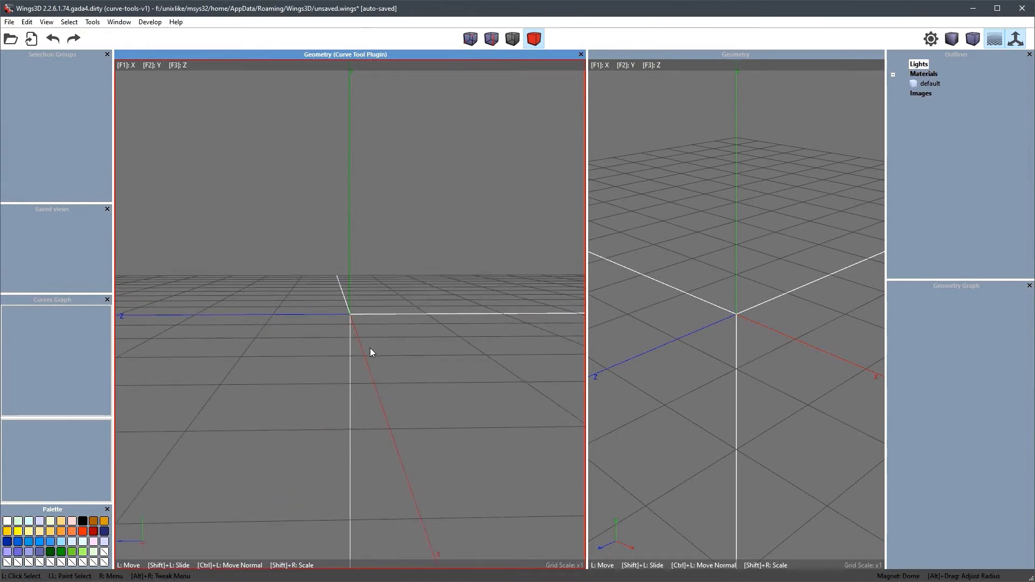
{"action": "key", "text": "o"}
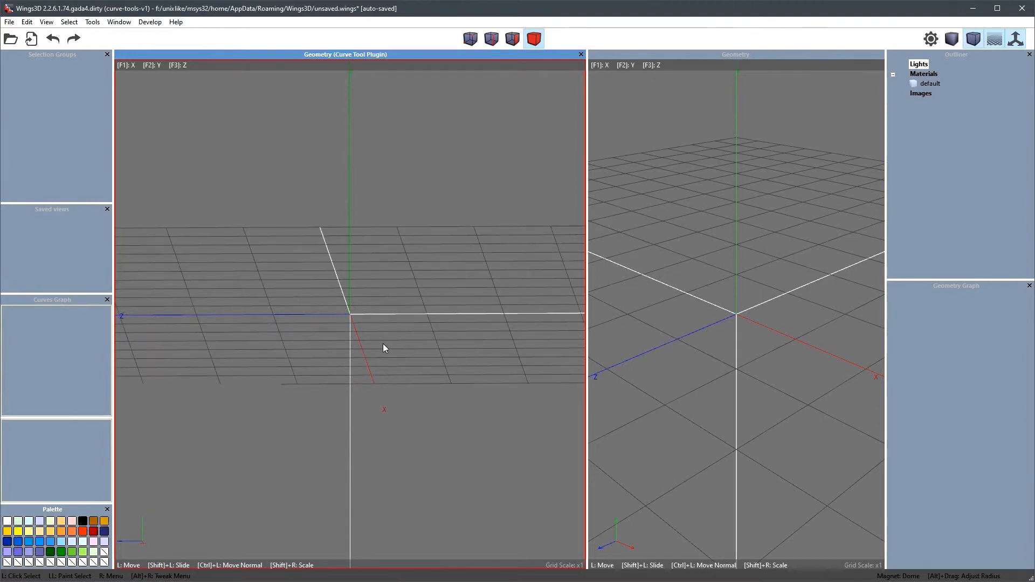
{"action": "key", "text": "x"}
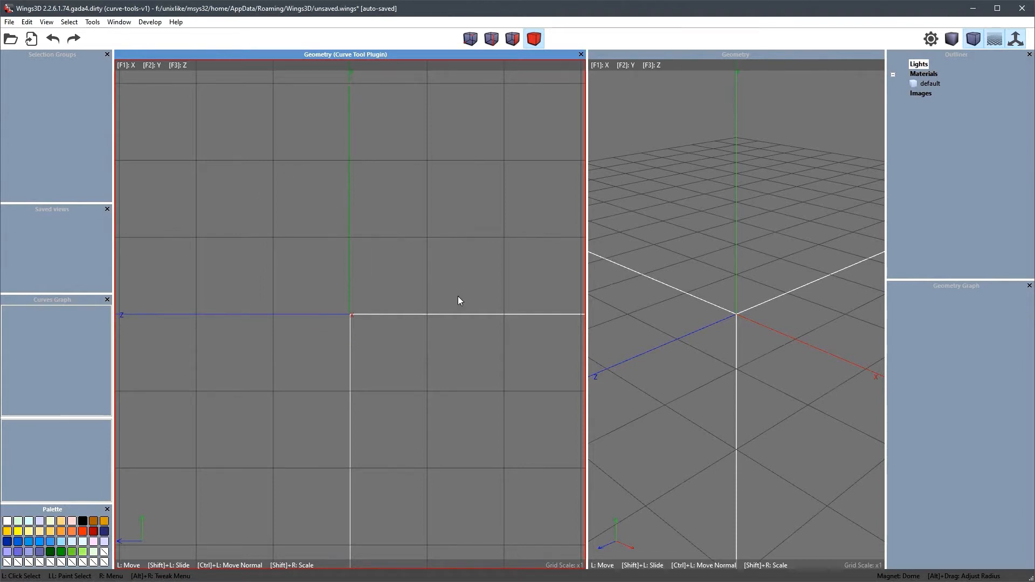
{"action": "key", "text": "y"}
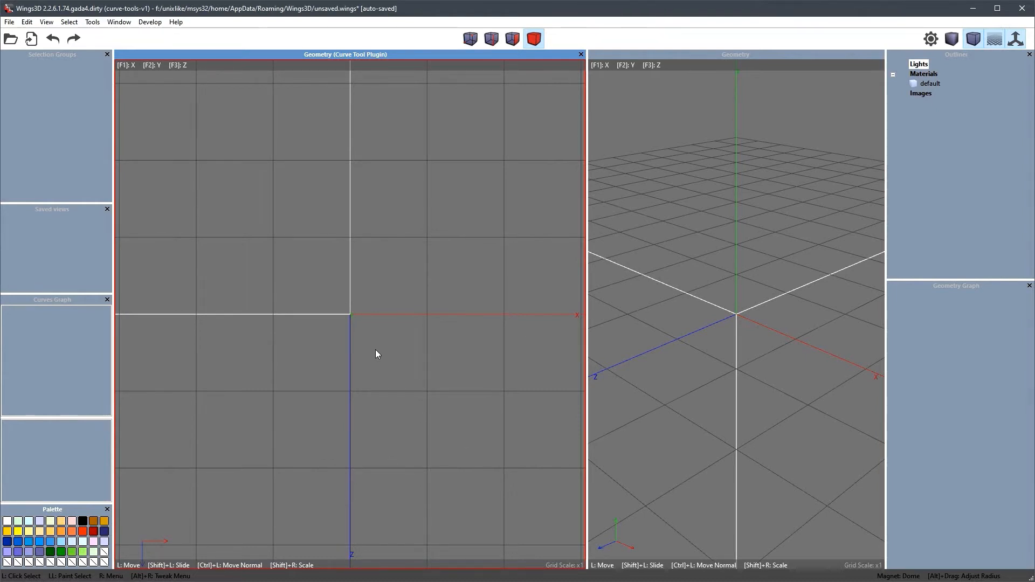
{"action": "key", "text": "r"}
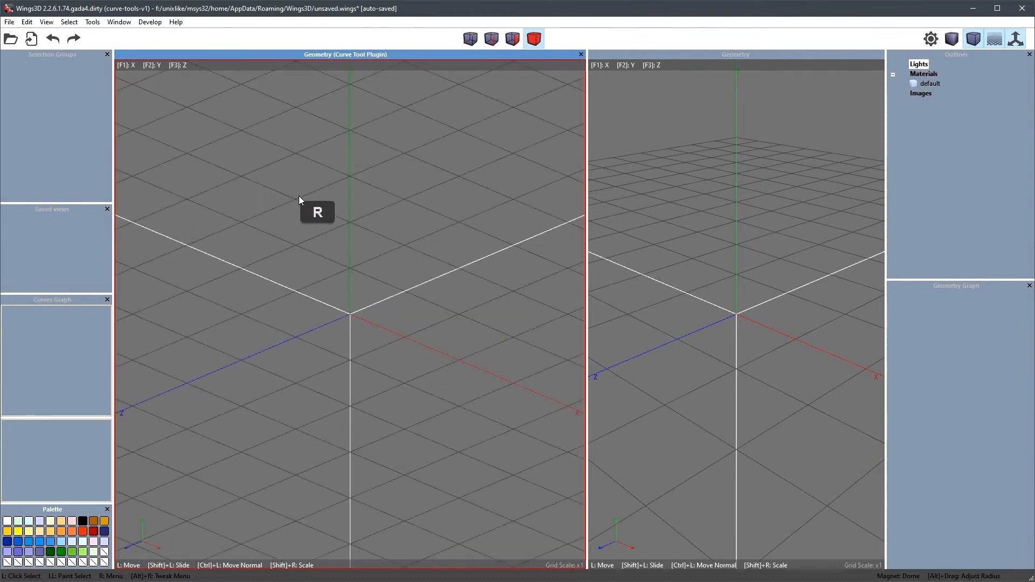
{"action": "key", "text": "o"}
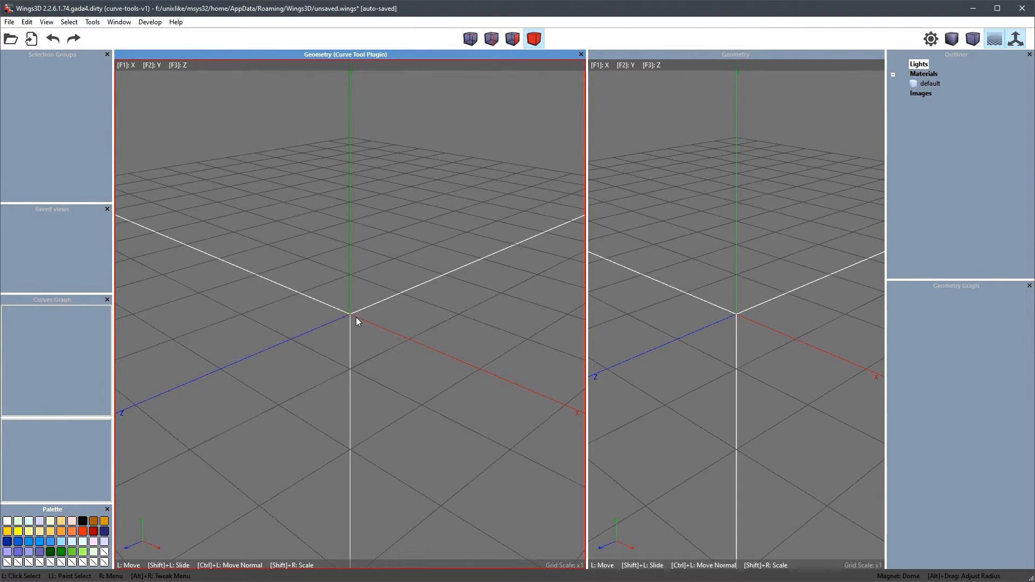
Draw an open linear curve with six points around the origin in the curve viewport.
{"action": "right_click", "coordinate": [387, 130]}
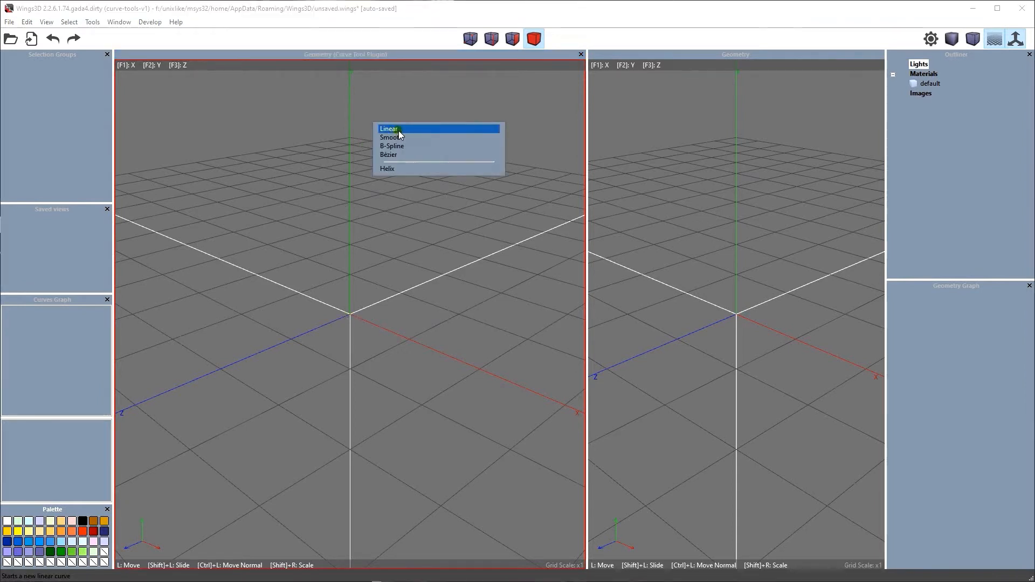
{"action": "left_click", "coordinate": [400, 131]}
{"action": "left_click", "coordinate": [368, 402]}
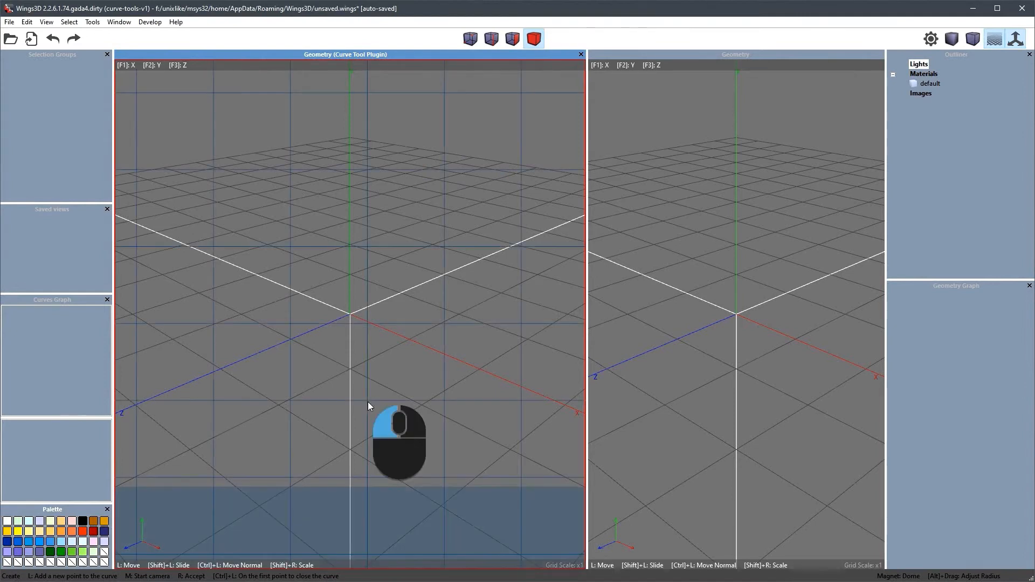
{"action": "left_click", "coordinate": [247, 392]}
{"action": "left_click", "coordinate": [243, 268]}
{"action": "left_click", "coordinate": [314, 186]}
{"action": "left_click", "coordinate": [435, 222]}
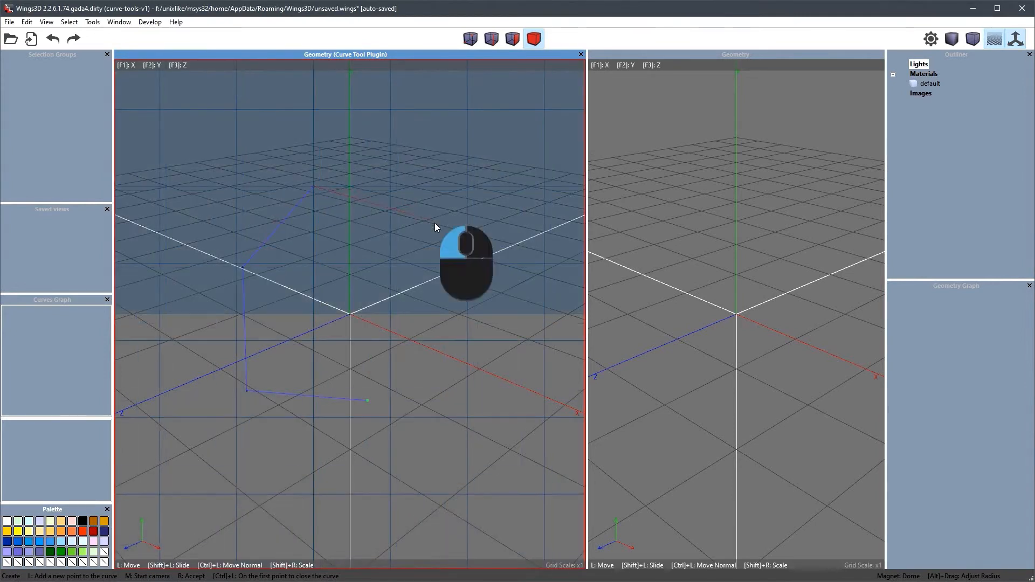
{"action": "left_click", "coordinate": [448, 318]}
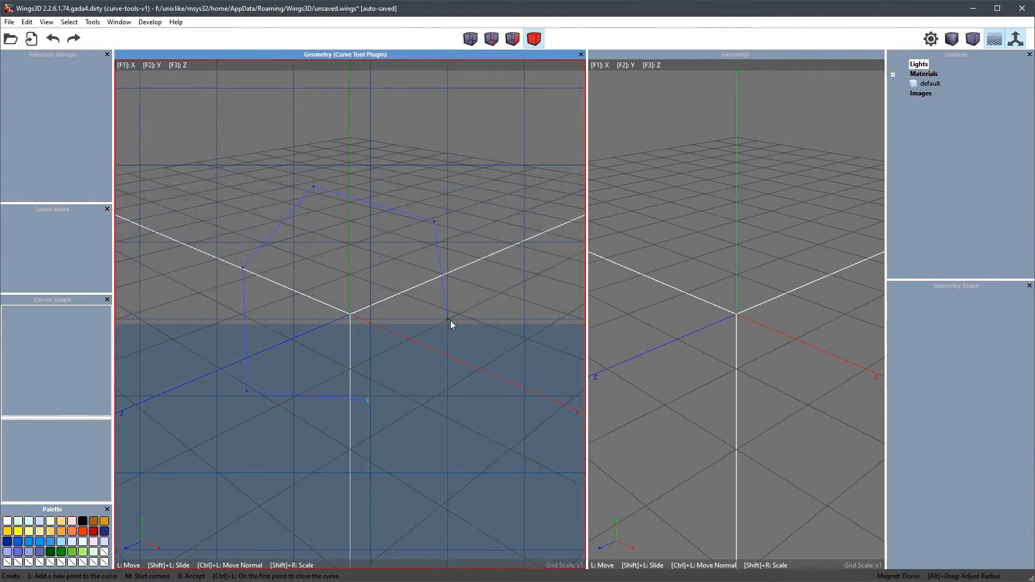
{"action": "right_click", "coordinate": [451, 320]}
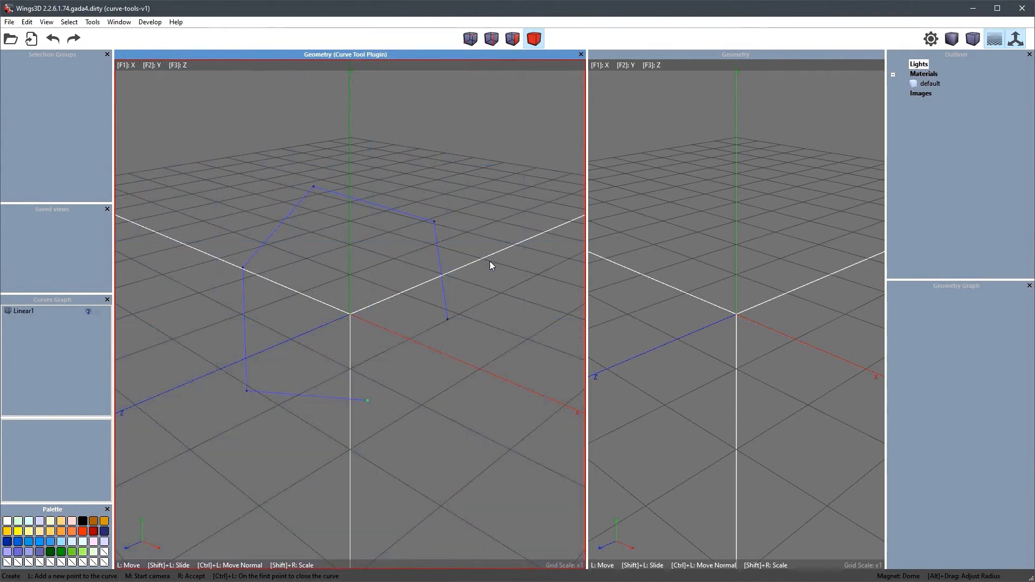
Inspect the linear curve from several angles, including edge-on, and reset the view.
{"action": "middle_click", "coordinate": [526, 283]}
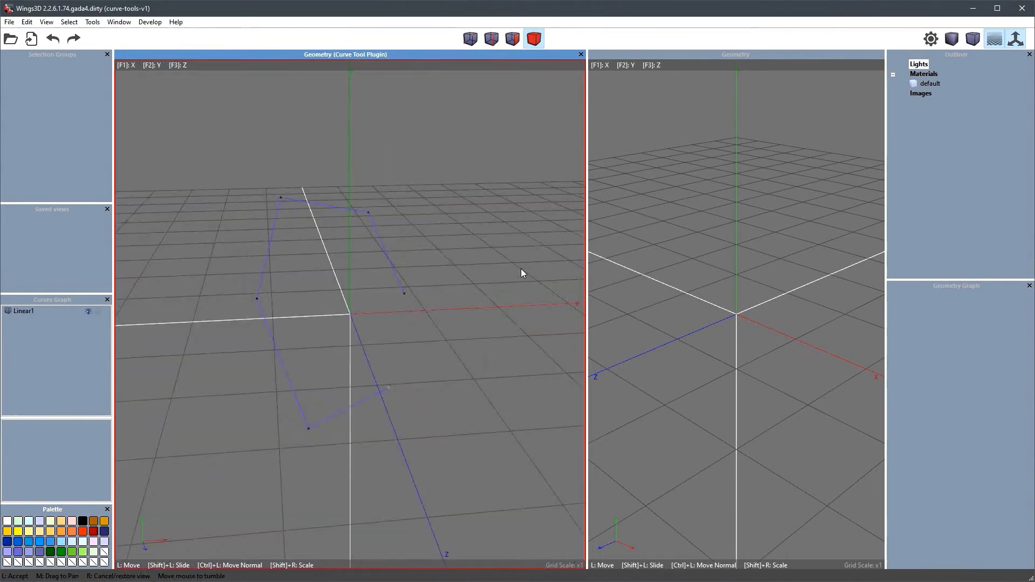
{"action": "left_click", "coordinate": [521, 269]}
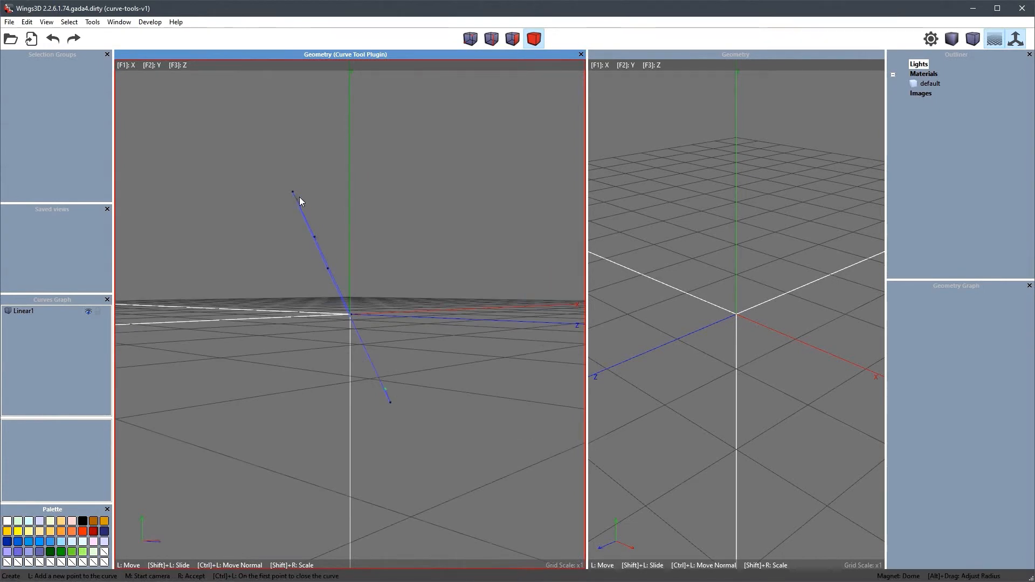
{"action": "middle_click", "coordinate": [357, 263]}
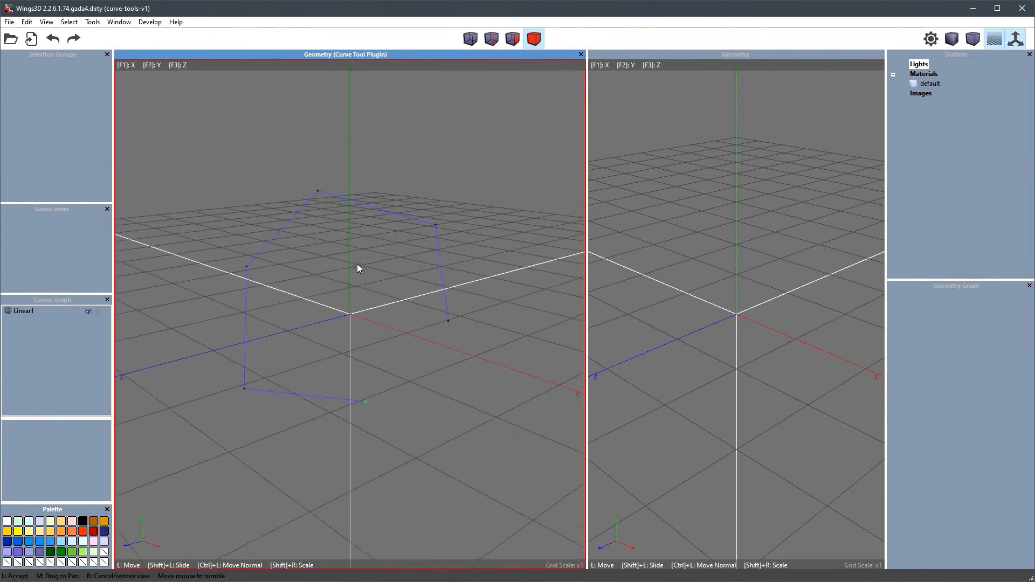
{"action": "left_click", "coordinate": [357, 264]}
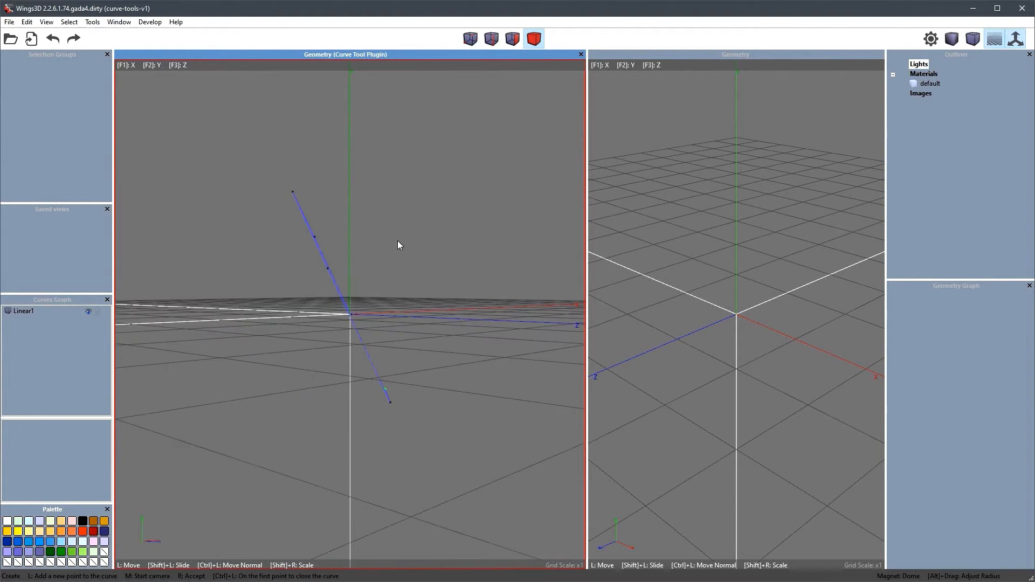
{"action": "key", "text": "r"}
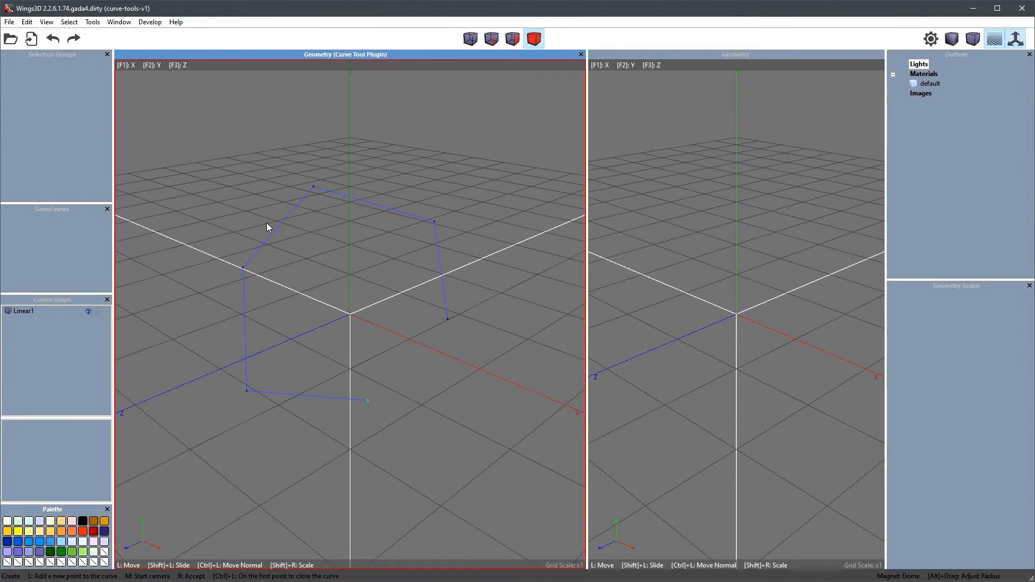
Create a cube in the standard geometry viewport and scale the whole body down uniformly.
{"action": "right_click", "coordinate": [747, 147]}
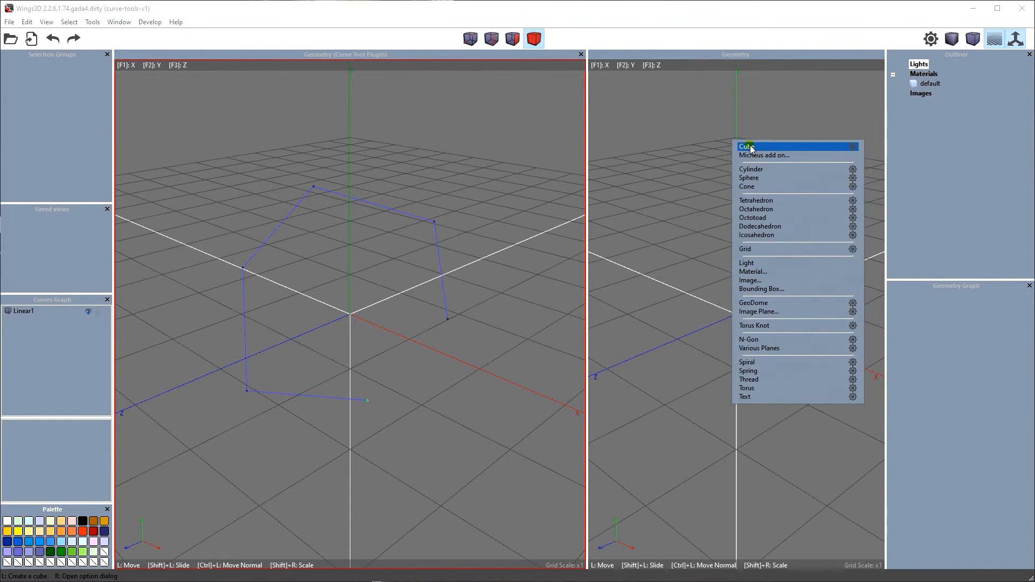
{"action": "left_click", "coordinate": [753, 149]}
{"action": "key", "text": "b"}
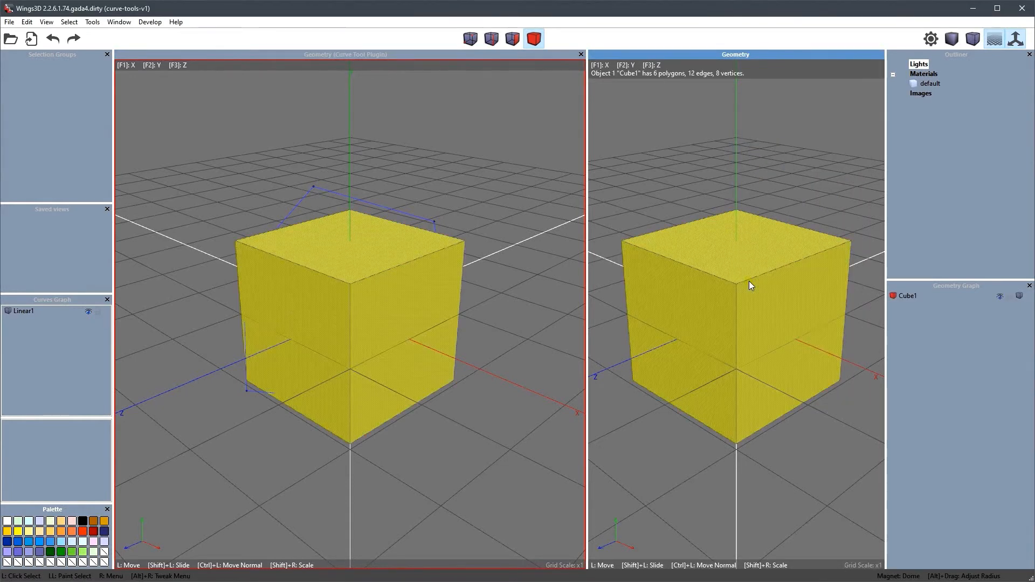
{"action": "right_click", "coordinate": [768, 151]}
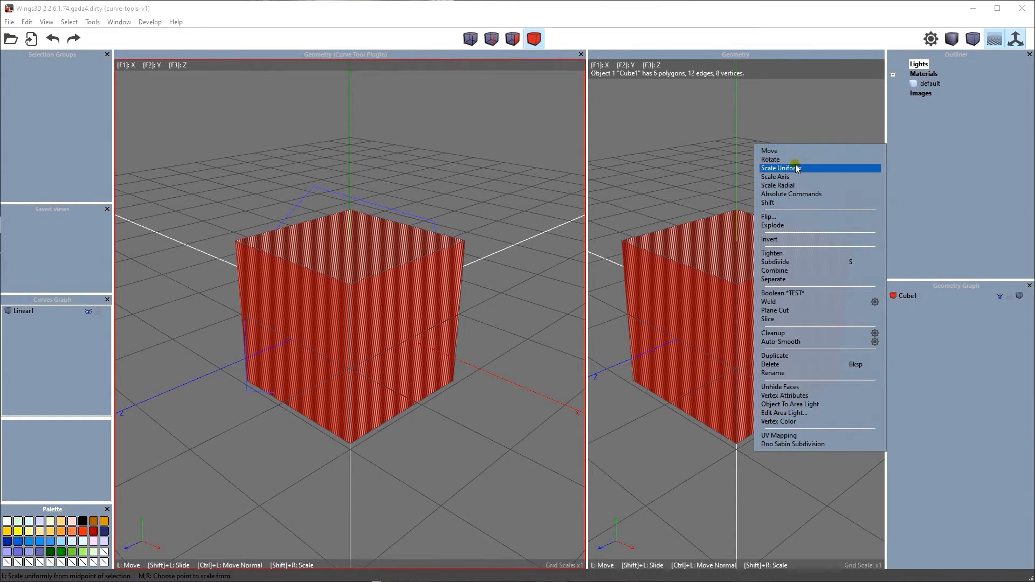
{"action": "left_click", "coordinate": [799, 168]}
{"action": "left_click", "coordinate": [817, 166]}
Raise the small cube along Y, shift it along negative X away from the curve, and clear the selection.
{"action": "right_click", "coordinate": [817, 167]}
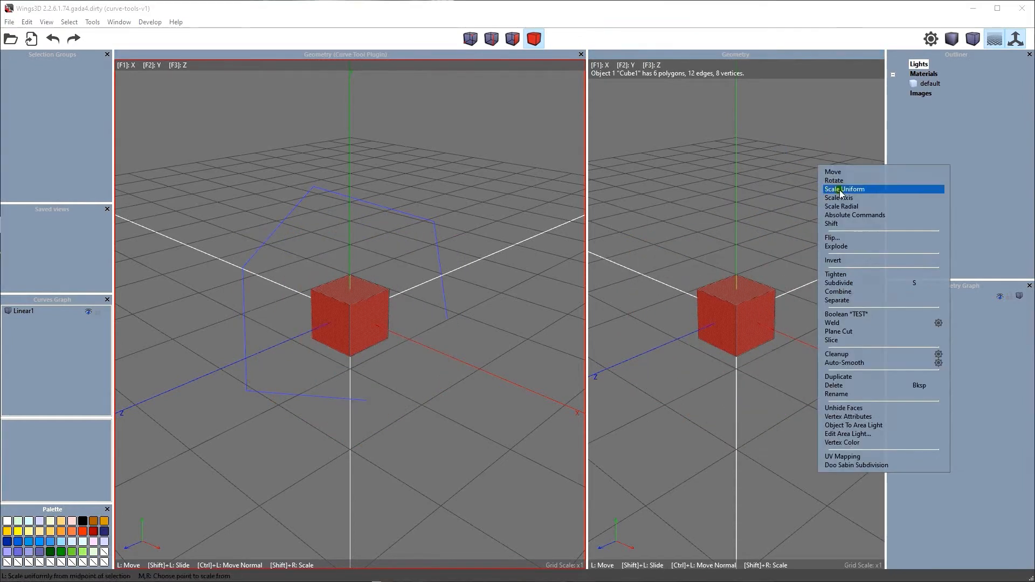
{"action": "left_click", "coordinate": [844, 205]}
{"action": "left_click", "coordinate": [846, 185]}
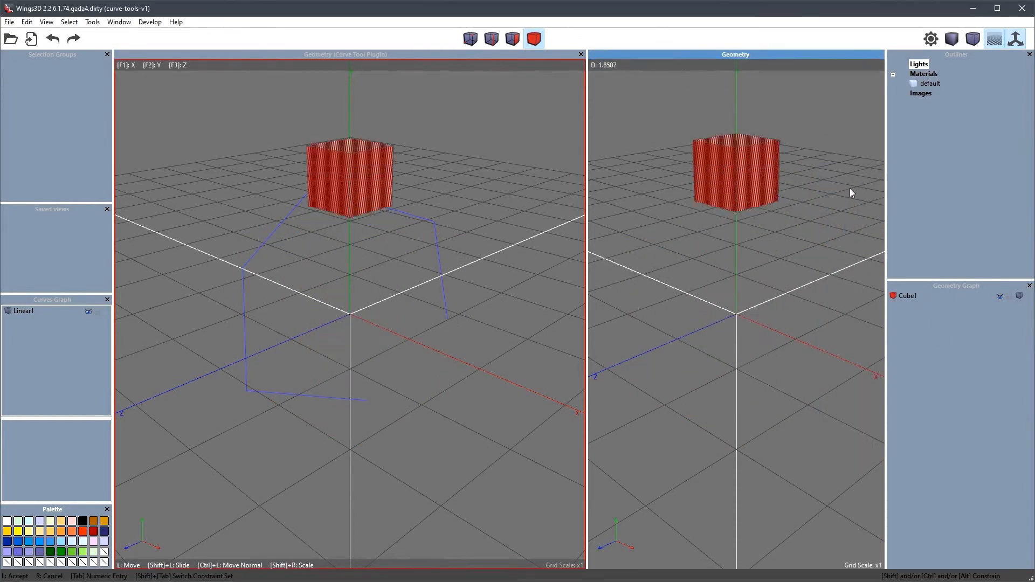
{"action": "left_click", "coordinate": [847, 186]}
{"action": "right_click", "coordinate": [822, 170]}
{"action": "left_click", "coordinate": [834, 171]}
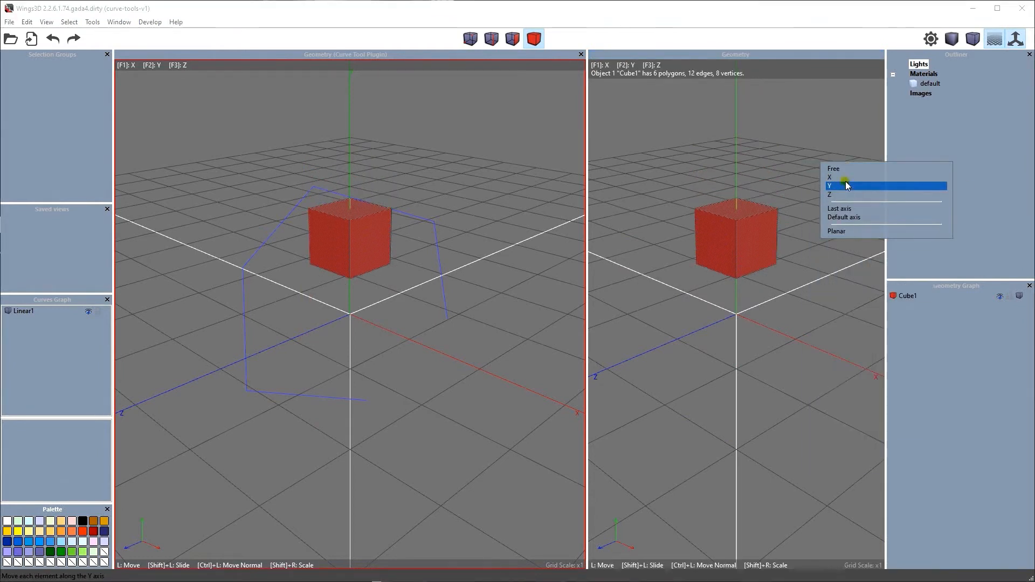
{"action": "left_click", "coordinate": [845, 181]}
{"action": "left_click", "coordinate": [846, 180]}
{"action": "key", "text": "space"}
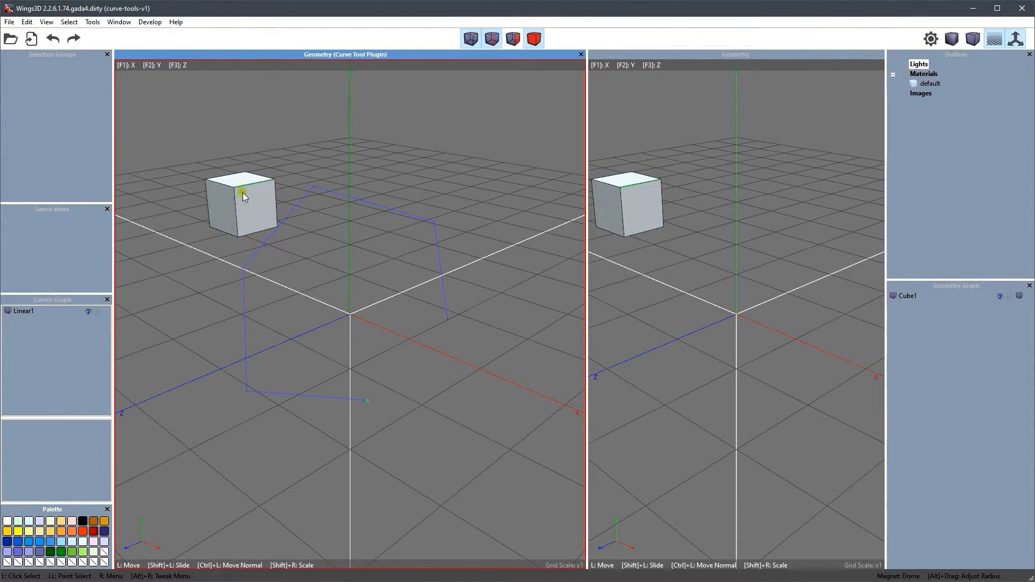
Switch the selection mode to faces for working on the cube.
{"action": "middle_click", "coordinate": [310, 171]}
{"action": "left_click", "coordinate": [309, 172]}
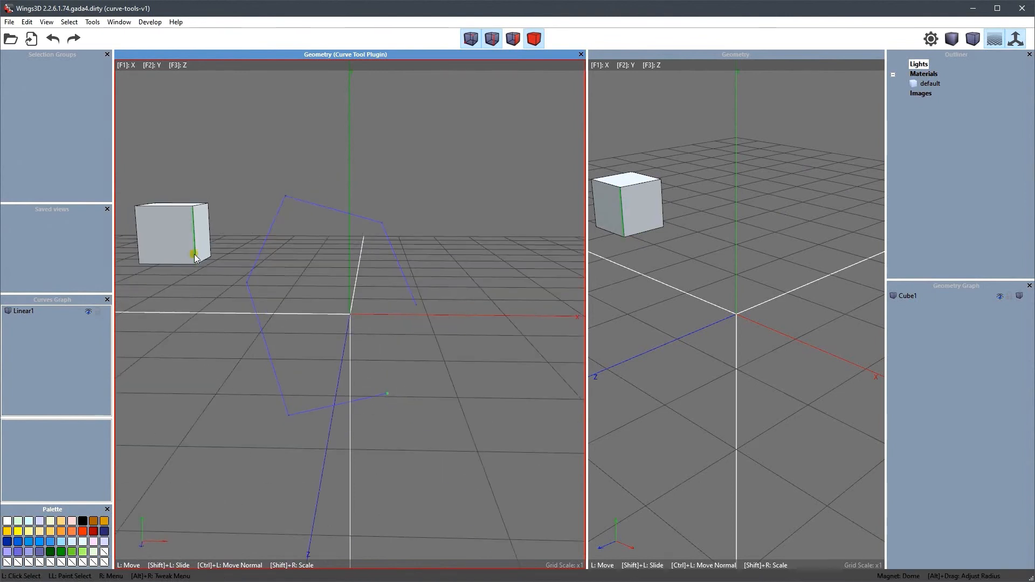
{"action": "middle_click", "coordinate": [249, 171]}
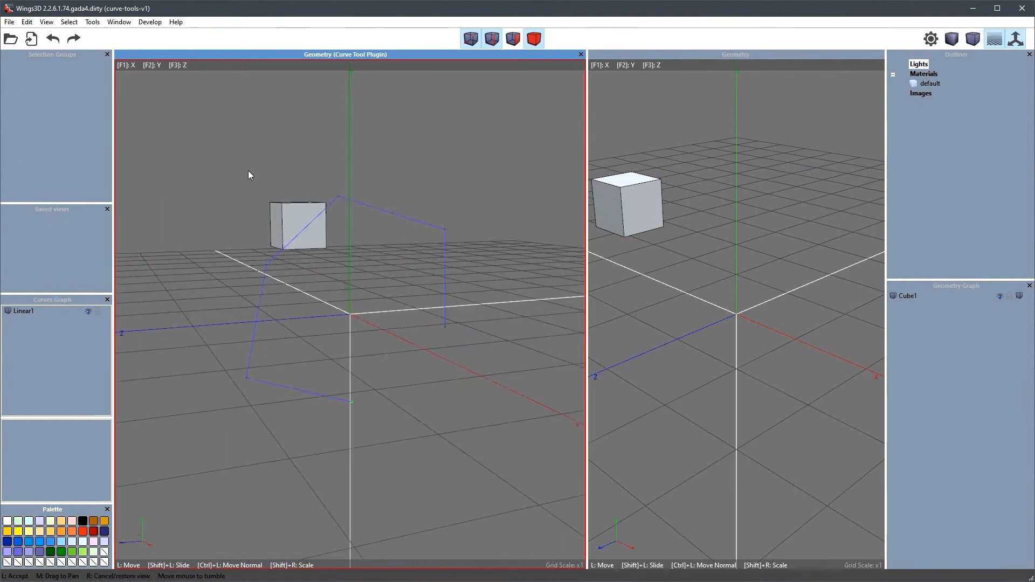
{"action": "left_click", "coordinate": [303, 194]}
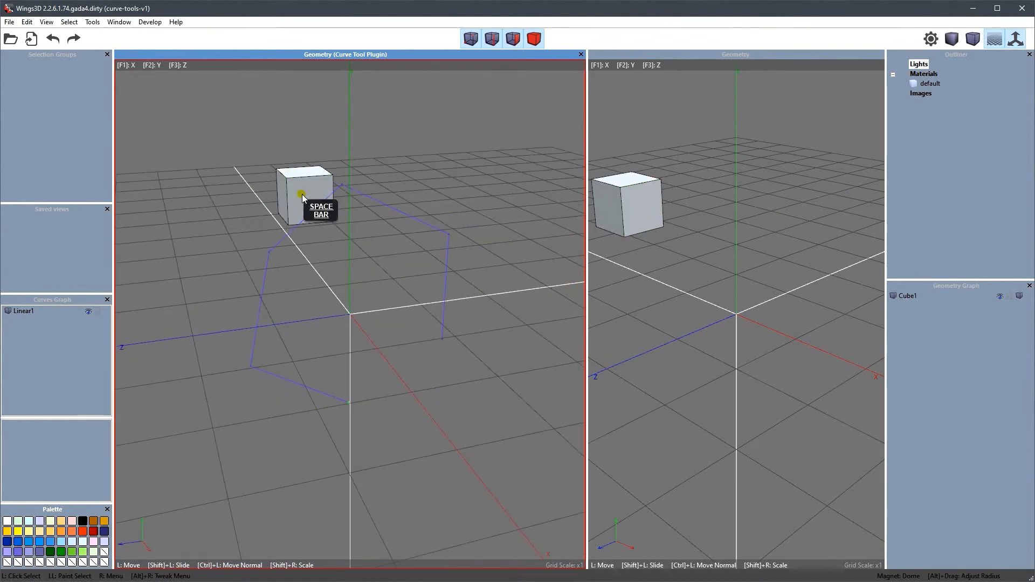
{"action": "key", "text": "f"}
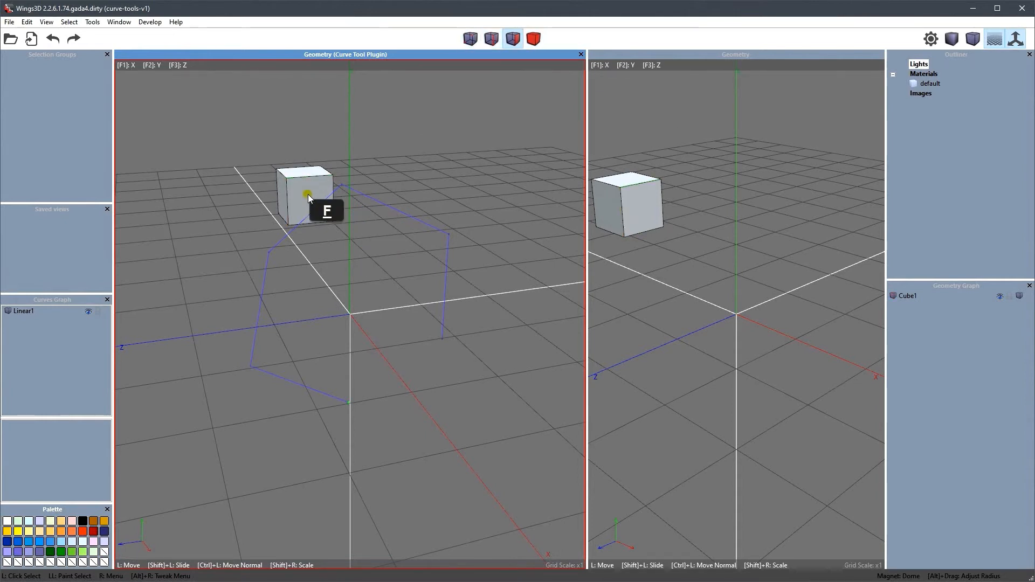
Select the cube's face pointing toward positive X and aim the curve viewport's camera at it.
{"action": "left_click", "coordinate": [310, 195]}
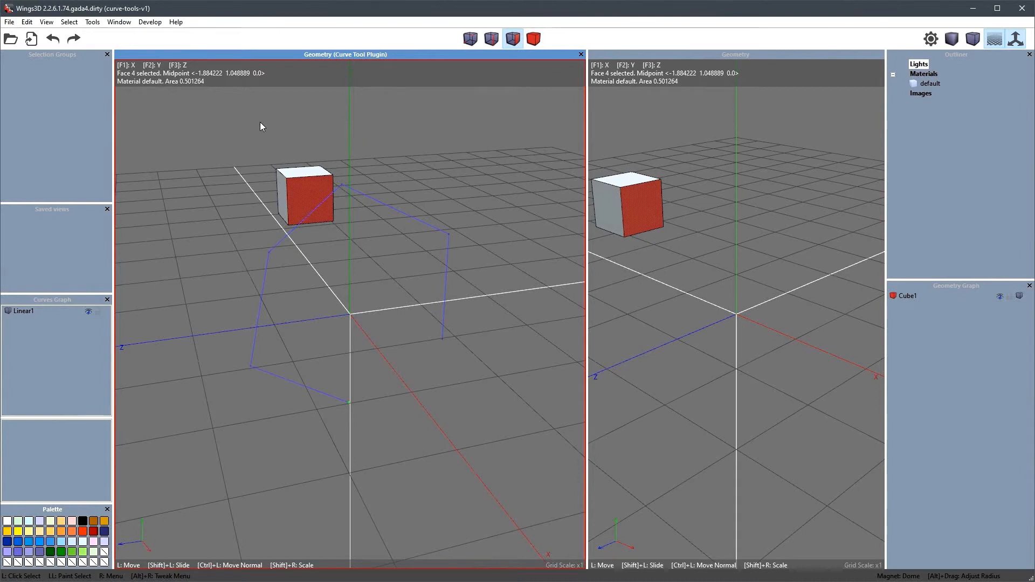
{"action": "left_click", "coordinate": [27, 21]}
{"action": "left_click", "coordinate": [29, 22]}
{"action": "left_click", "coordinate": [46, 22]}
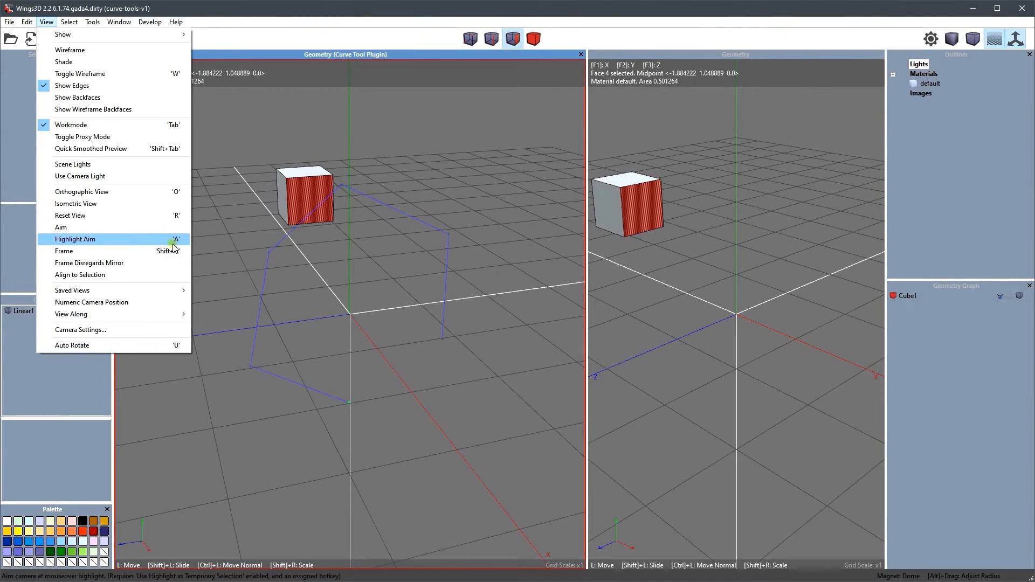
{"action": "left_click", "coordinate": [387, 150]}
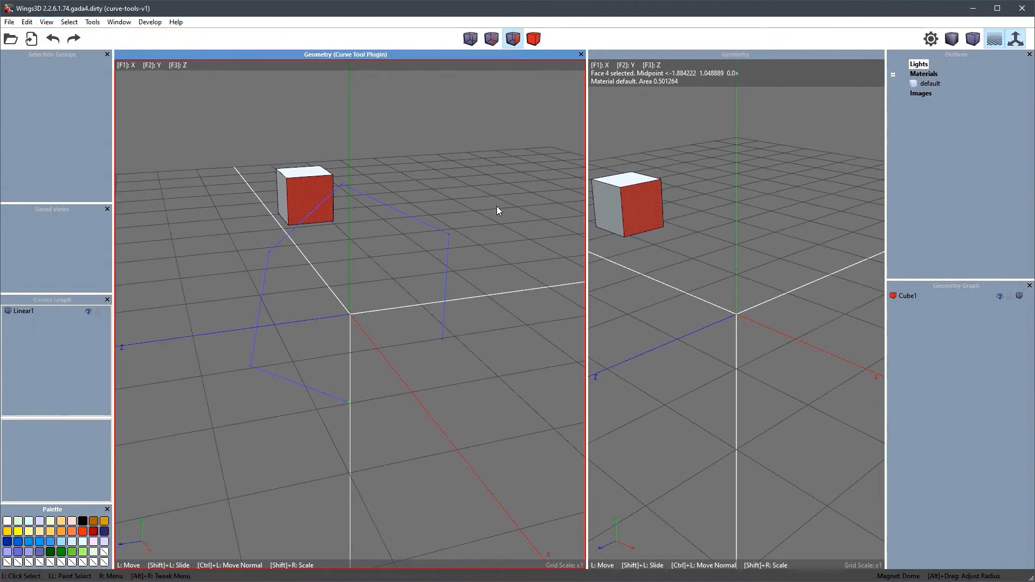
{"action": "key", "text": "a"}
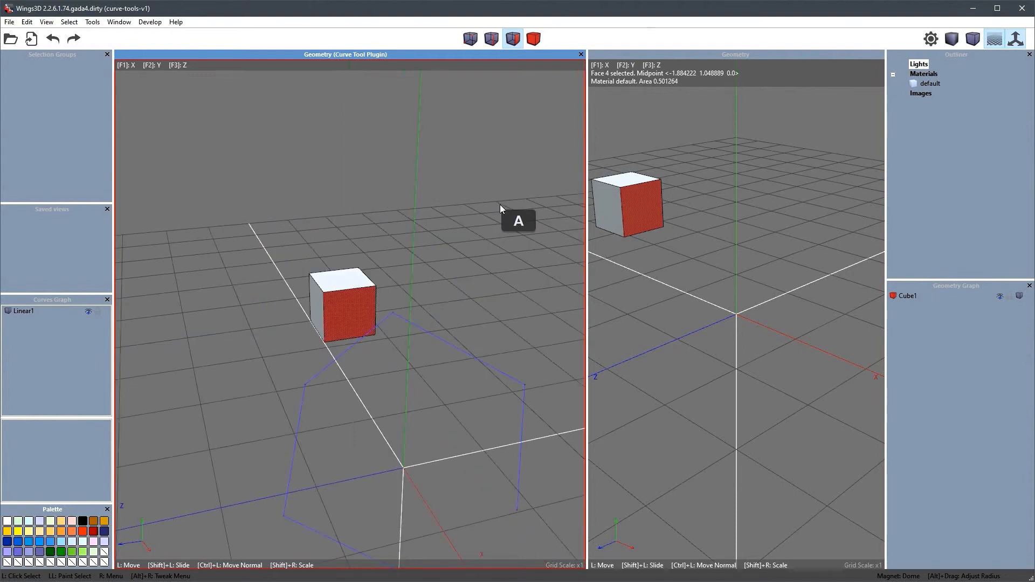
Draw an open six-point linear curve looping around the selected cube face, and inspect it from an angle.
{"action": "middle_click_drag", "start_coordinate": [276, 285], "coordinate": [257, 262]}
{"action": "right_click", "coordinate": [251, 145]}
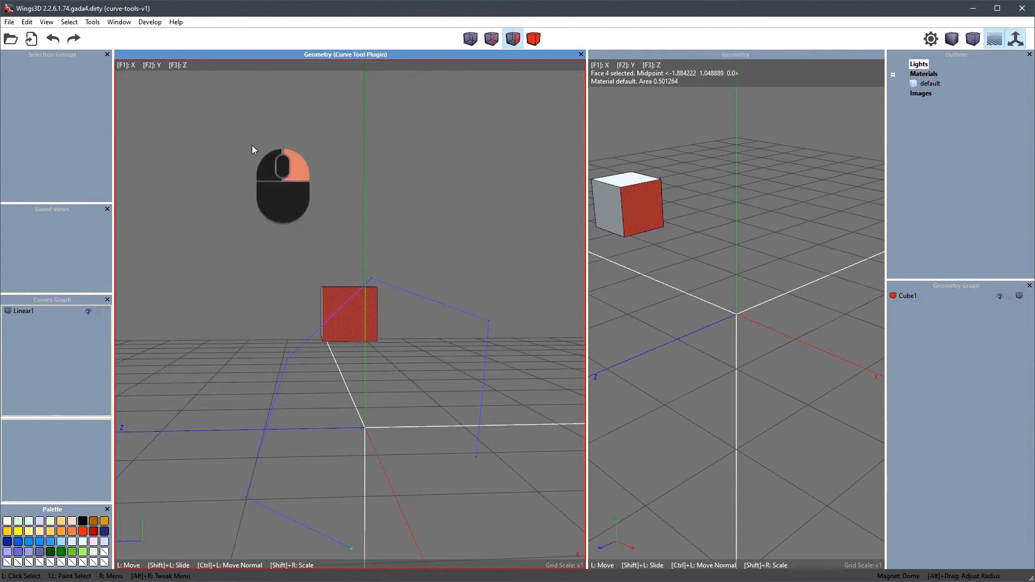
{"action": "left_click", "coordinate": [267, 147]}
{"action": "left_click", "coordinate": [303, 309]}
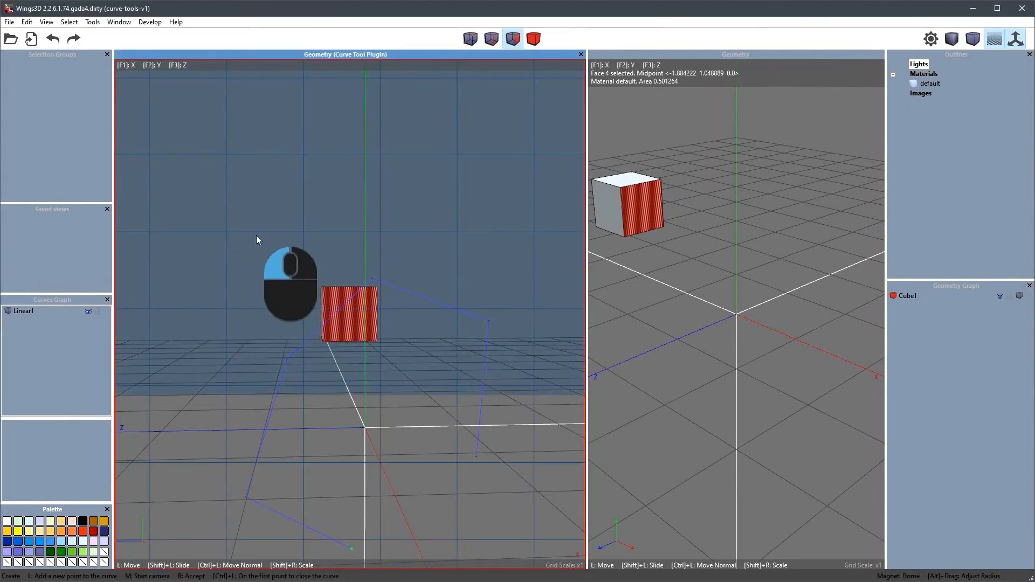
{"action": "left_click", "coordinate": [301, 133]}
{"action": "left_click", "coordinate": [433, 138]}
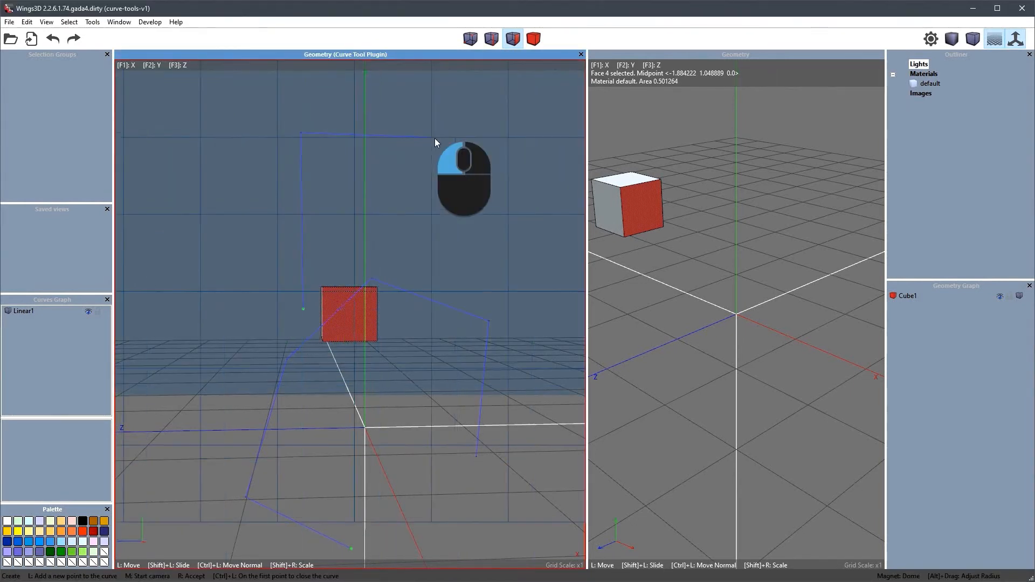
{"action": "left_click", "coordinate": [507, 265]}
{"action": "left_click", "coordinate": [436, 321]}
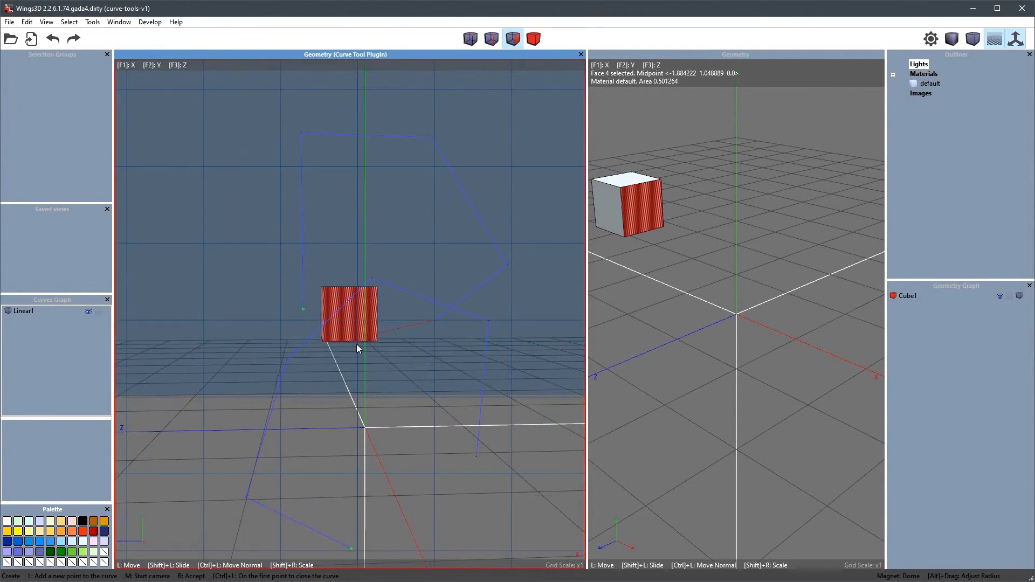
{"action": "left_click", "coordinate": [299, 331]}
{"action": "right_click", "coordinate": [298, 332]}
{"action": "middle_click", "coordinate": [299, 332]}
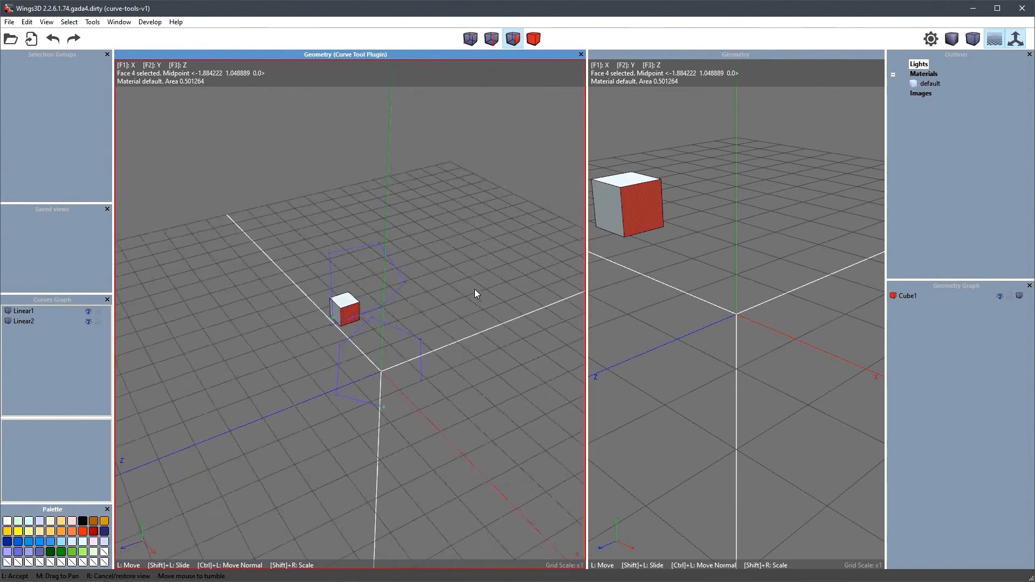
{"action": "left_click", "coordinate": [475, 290]}
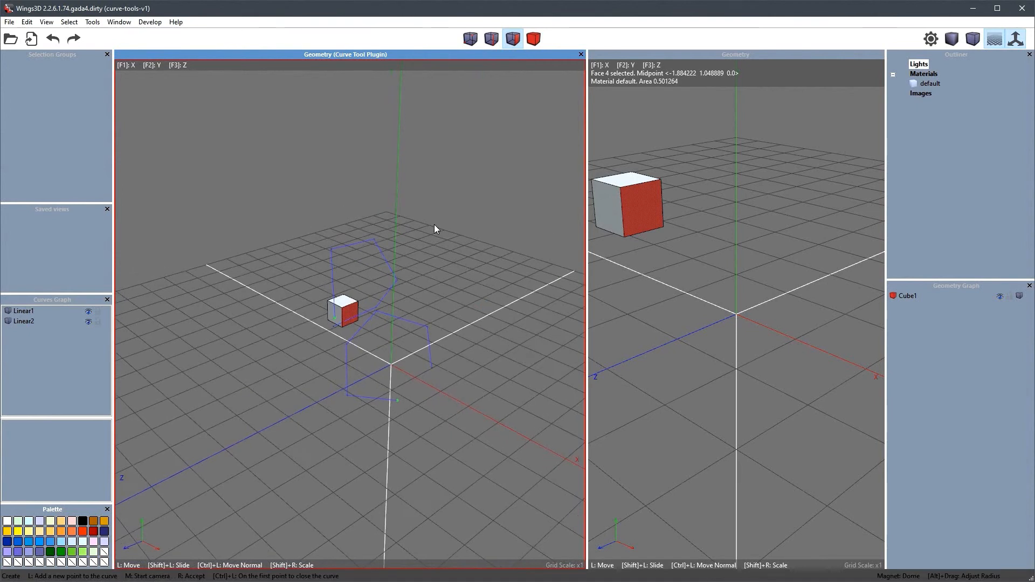
Draw an open four-point linear curve shaped like an arch above the curve around the cube.
{"action": "right_click", "coordinate": [302, 92]}
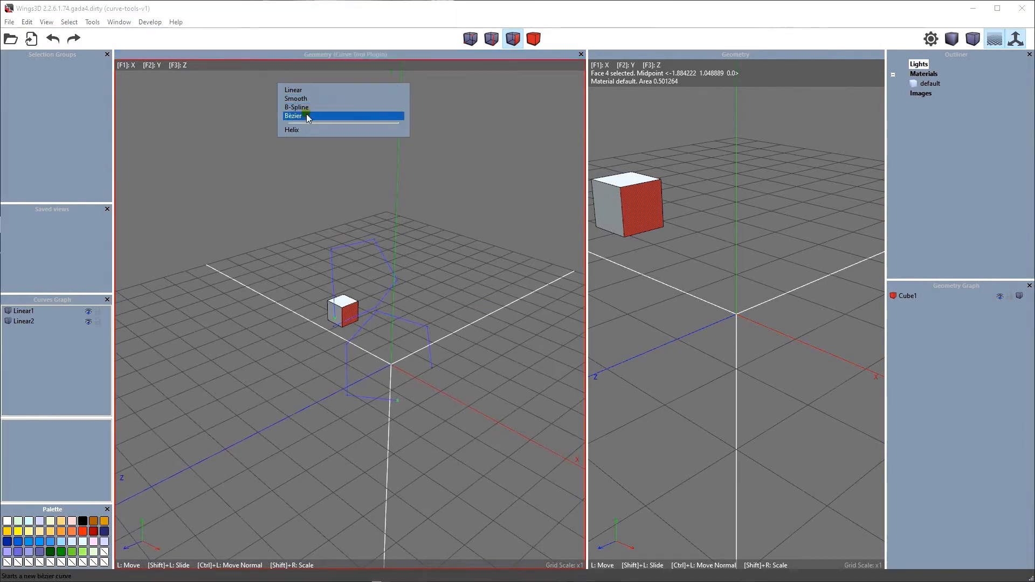
{"action": "left_click", "coordinate": [436, 221]}
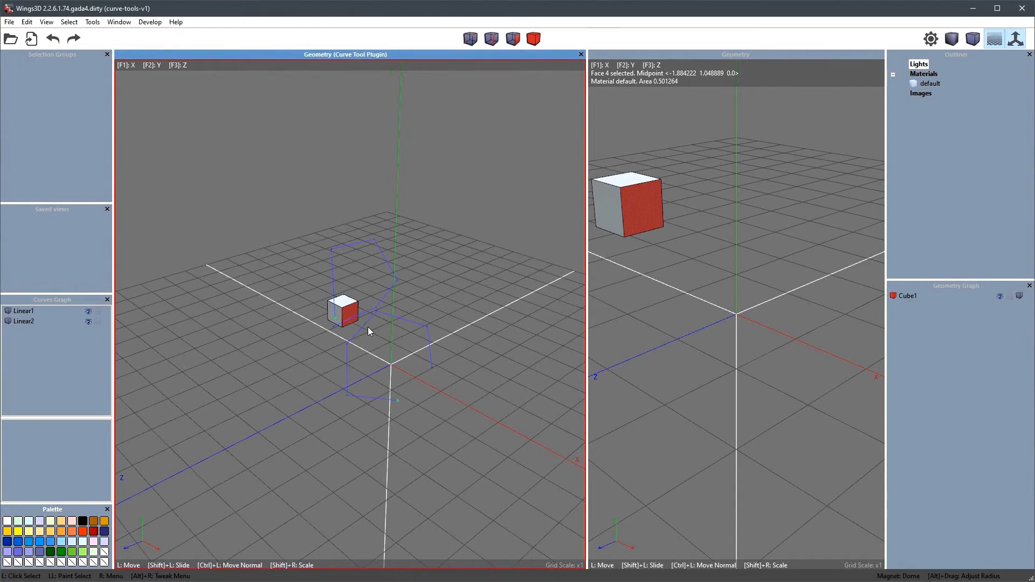
{"action": "right_click", "coordinate": [311, 134]}
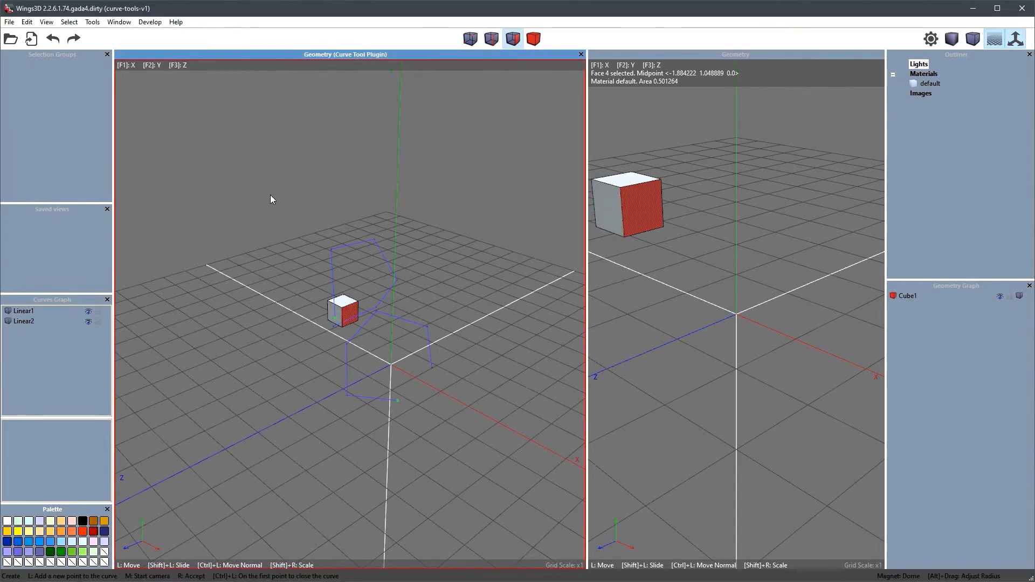
{"action": "middle_click", "coordinate": [286, 215]}
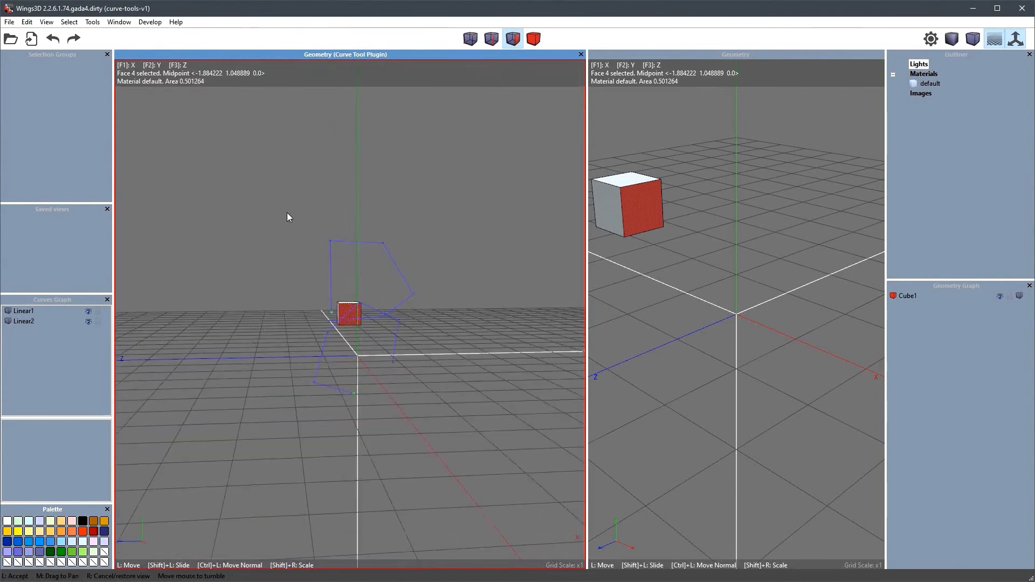
{"action": "left_click", "coordinate": [287, 212]}
{"action": "left_click", "coordinate": [258, 226]}
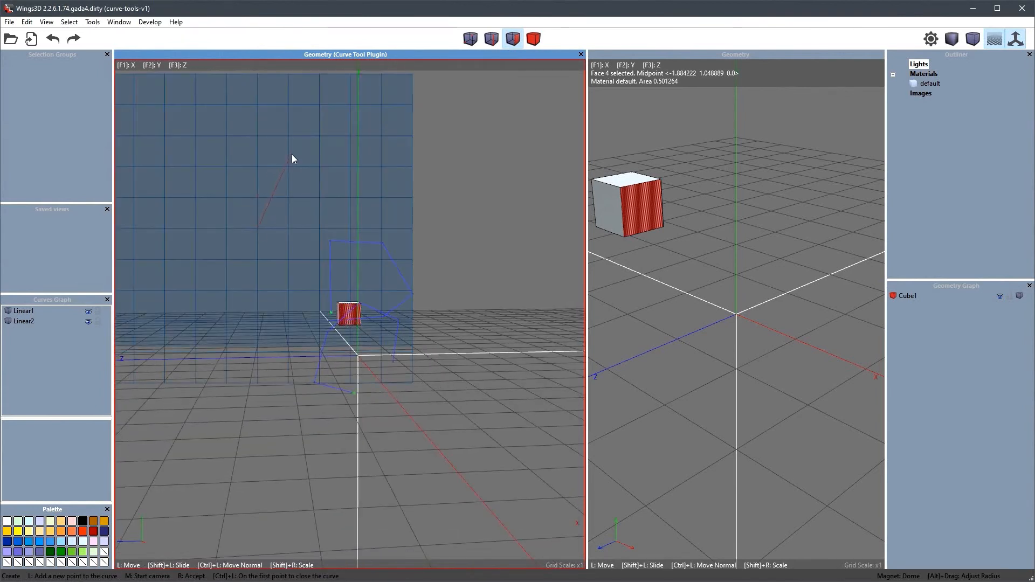
{"action": "left_click", "coordinate": [291, 154]}
{"action": "left_click", "coordinate": [377, 152]}
{"action": "left_click", "coordinate": [422, 208]}
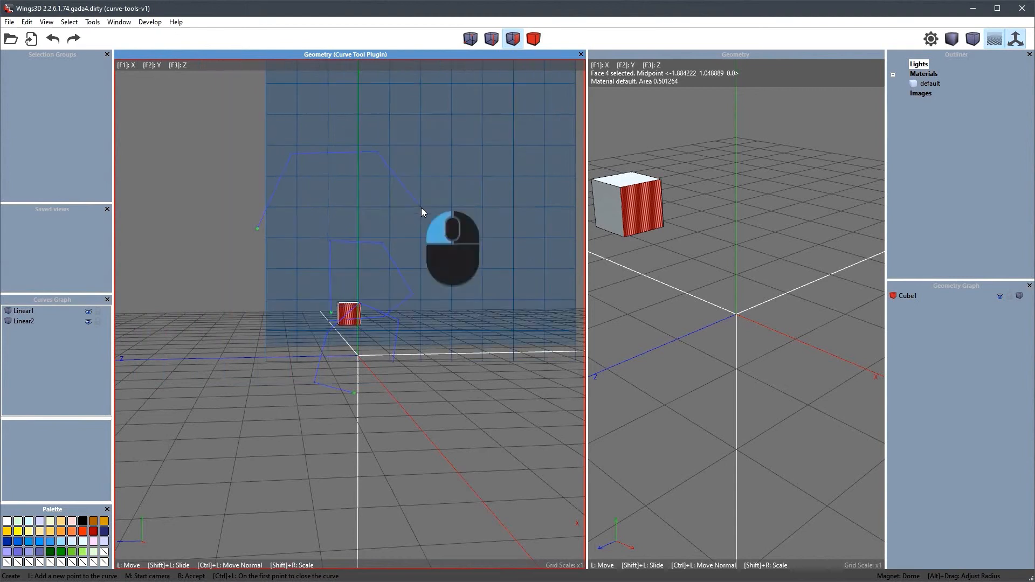
{"action": "right_click", "coordinate": [450, 225]}
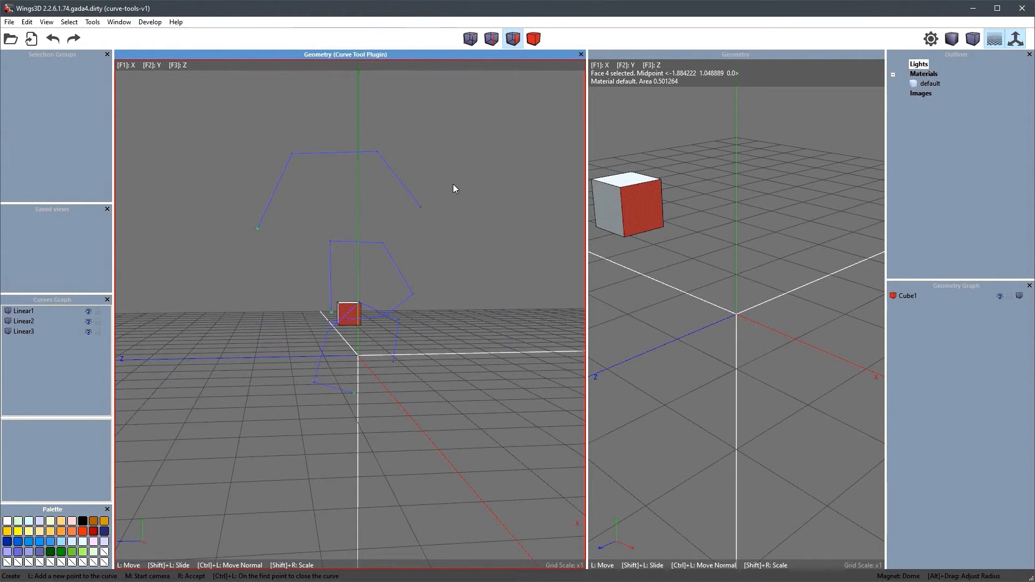
Draw an open four-point smooth curve arching just outside the upper linear curve.
{"action": "right_click", "coordinate": [212, 95]}
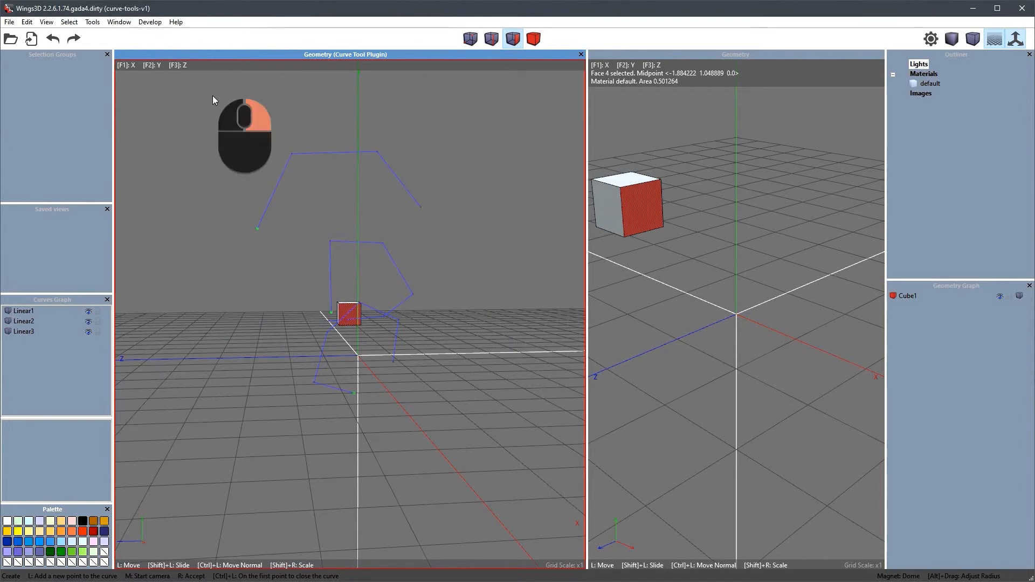
{"action": "left_click", "coordinate": [224, 104]}
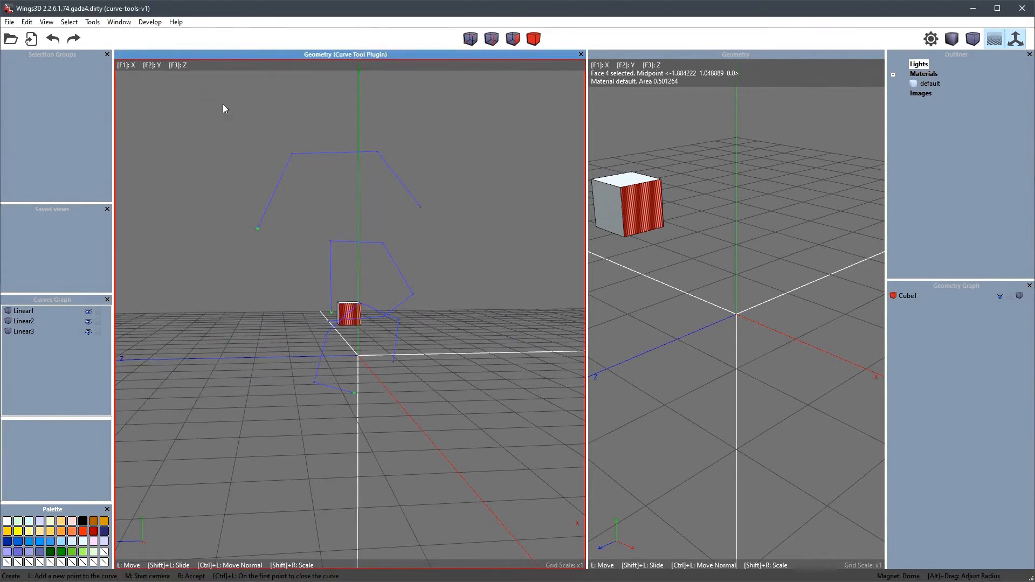
{"action": "left_click", "coordinate": [247, 224]}
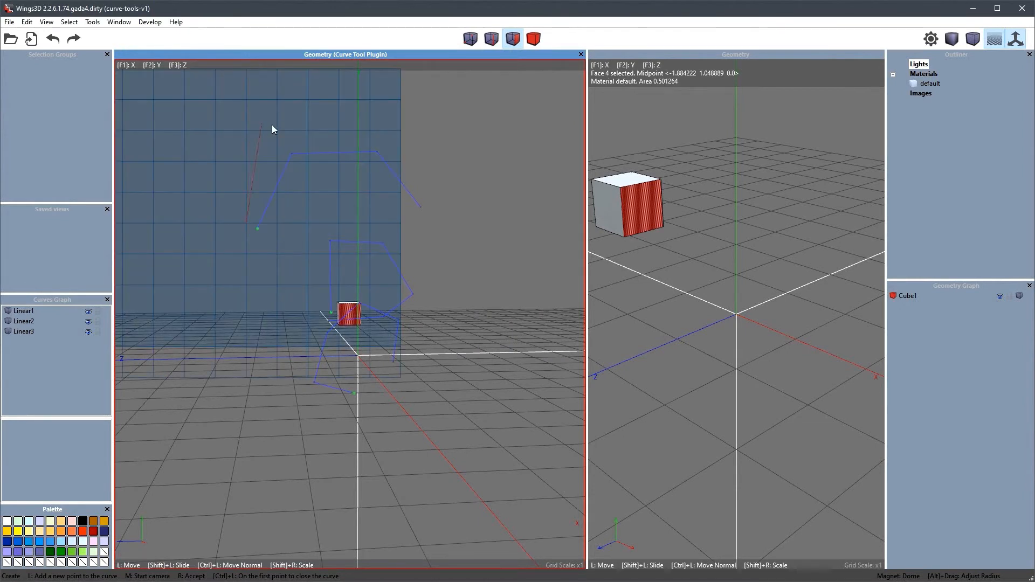
{"action": "left_click", "coordinate": [286, 130]}
{"action": "left_click", "coordinate": [394, 133]}
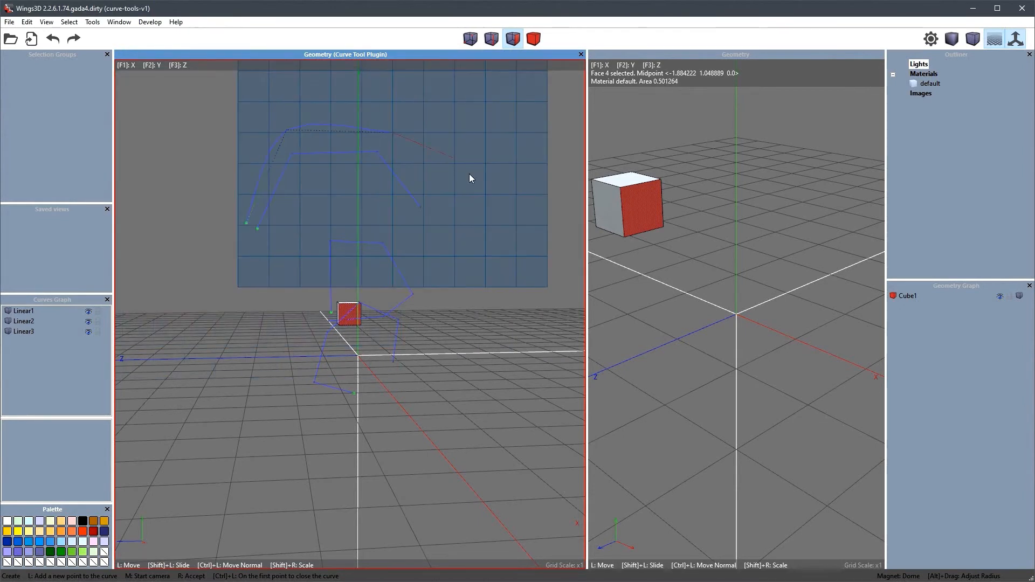
{"action": "left_click", "coordinate": [452, 222]}
{"action": "right_click", "coordinate": [452, 222]}
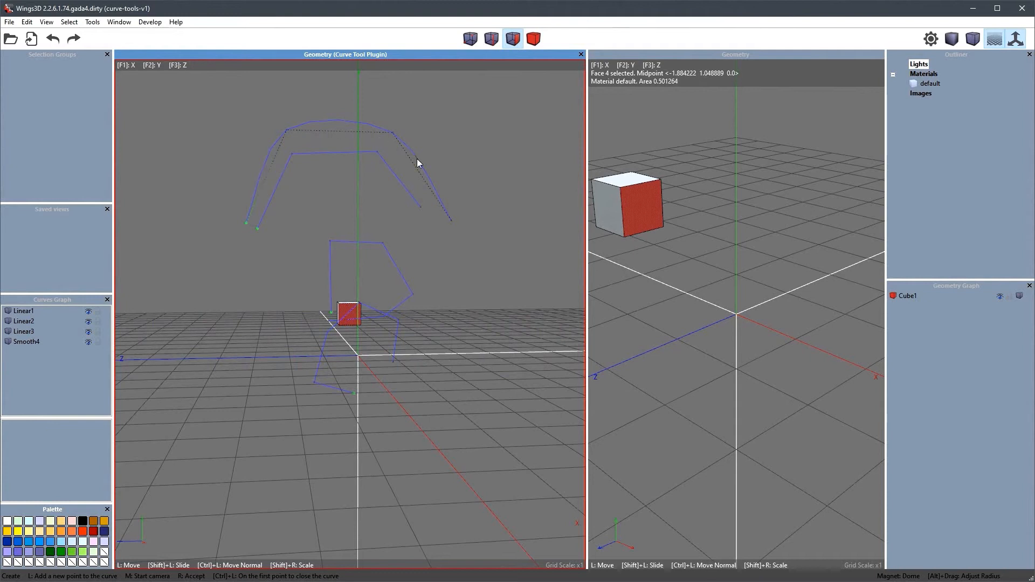
Draw an open four-point B-Spline curve that sweeps over the cube below the smooth curve.
{"action": "right_click", "coordinate": [196, 264]}
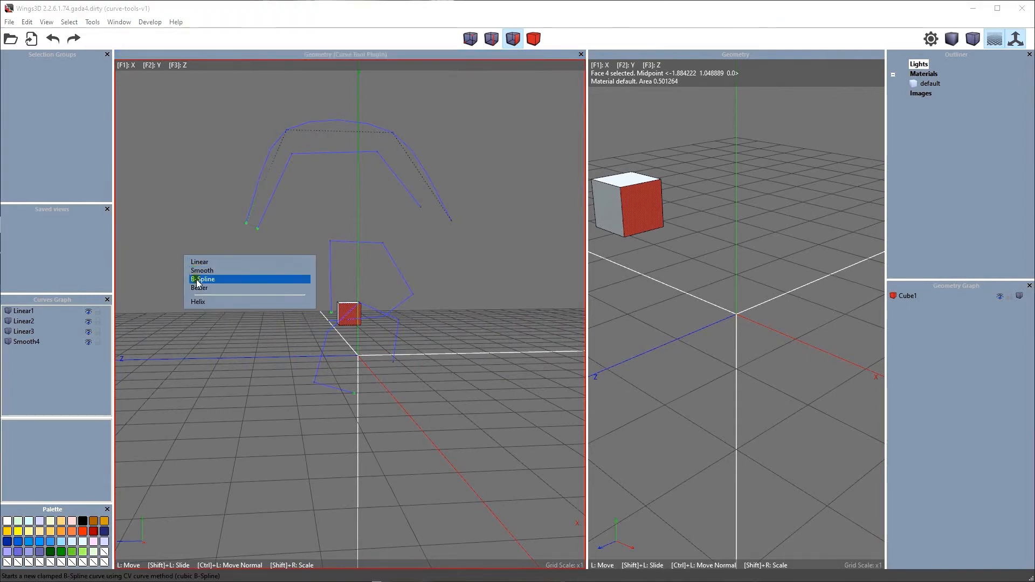
{"action": "left_click", "coordinate": [197, 280]}
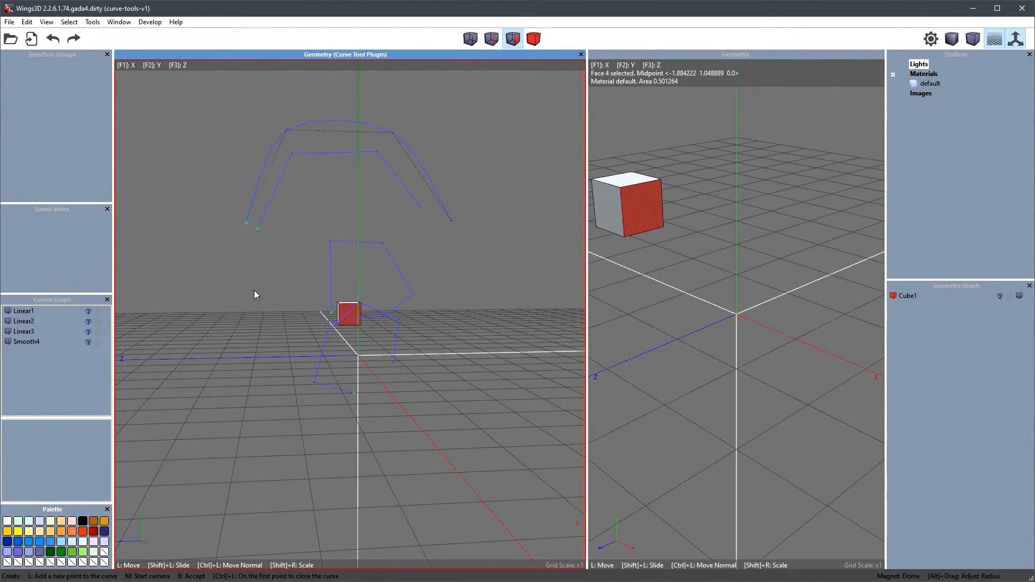
{"action": "left_click", "coordinate": [254, 290]}
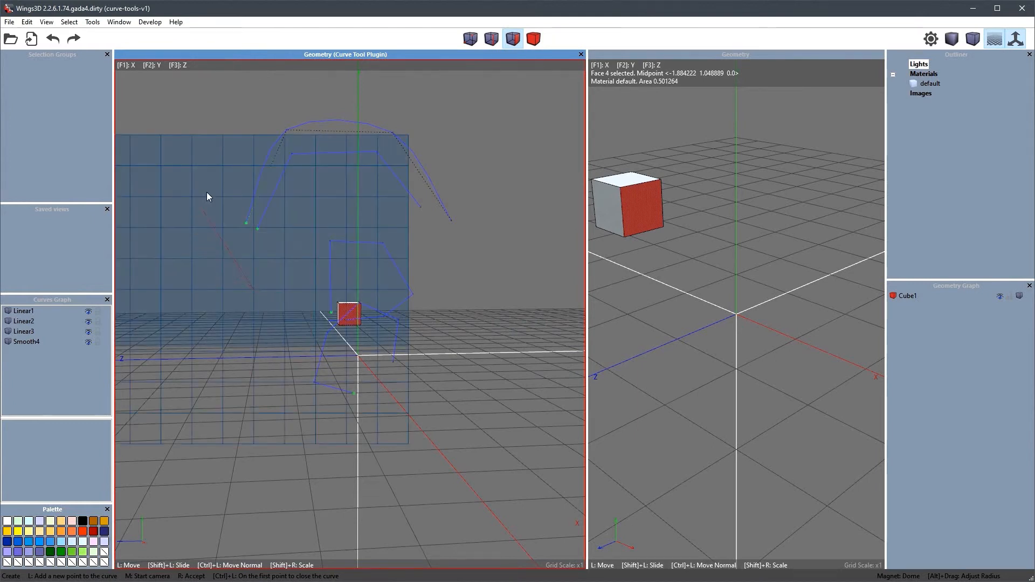
{"action": "left_click", "coordinate": [230, 157]}
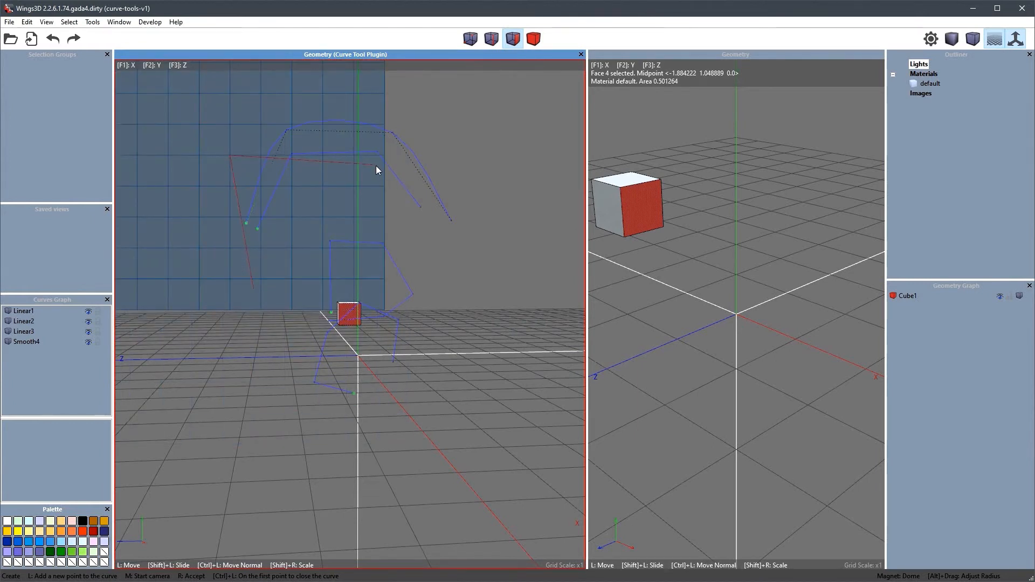
{"action": "left_click", "coordinate": [376, 166]}
{"action": "left_click", "coordinate": [468, 280]}
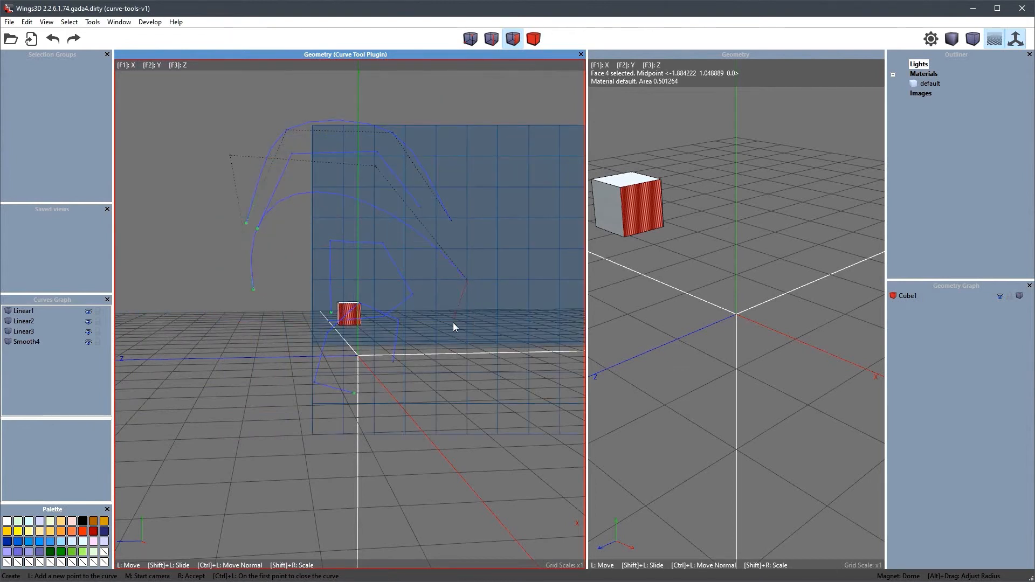
{"action": "right_click", "coordinate": [481, 305]}
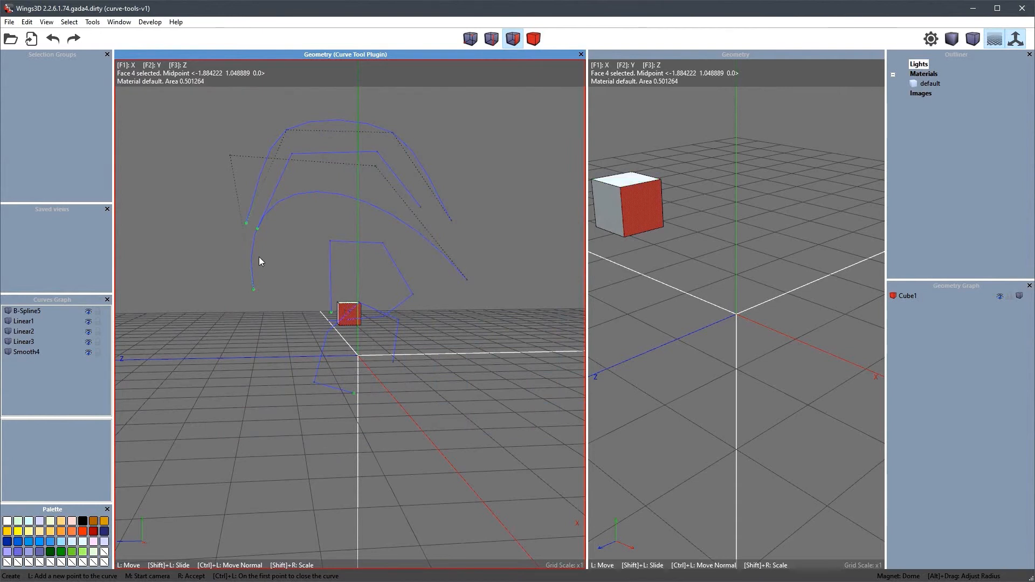
Draw an open four-point Bézier curve in the empty space beside the other curves, pulling out a handle at each point.
{"action": "right_click", "coordinate": [192, 231]}
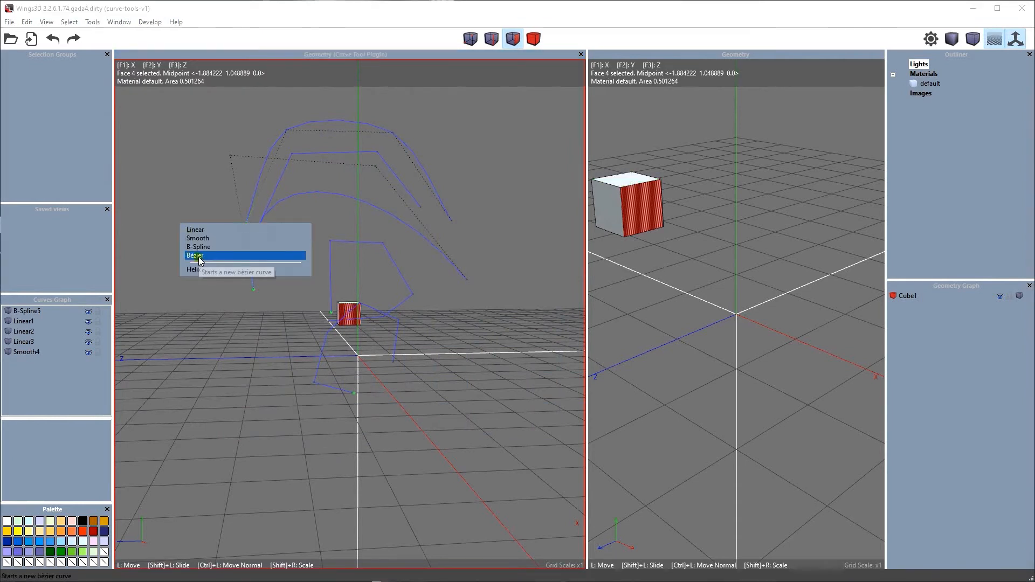
{"action": "left_click", "coordinate": [212, 254]}
{"action": "middle_click", "coordinate": [282, 316]}
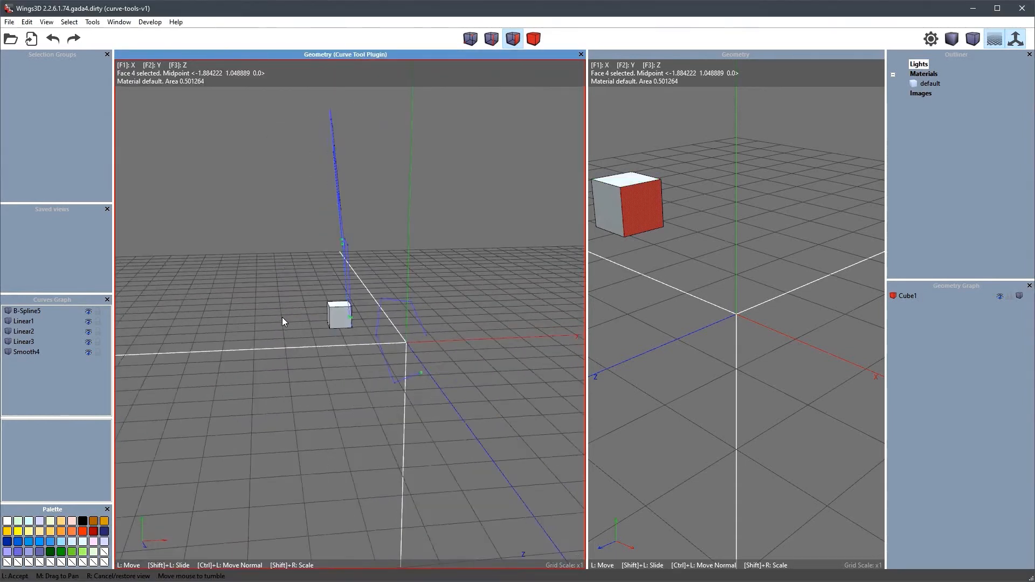
{"action": "middle_click", "coordinate": [282, 317]}
{"action": "middle_click_drag", "start_coordinate": [281, 318], "coordinate": [284, 317]}
{"action": "left_click", "coordinate": [283, 315]}
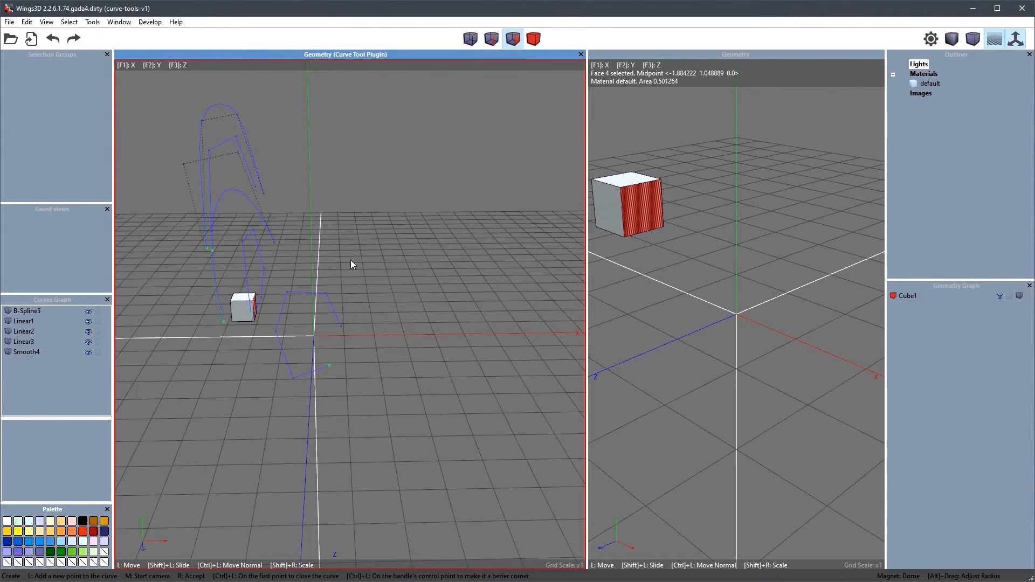
{"action": "mouse_move", "coordinate": [345, 250]}
{"action": "left_mouse_down"}
{"action": "mouse_move", "coordinate": [341, 212]}
{"action": "mouse_move", "coordinate": [328, 211]}
{"action": "left_mouse_up"}
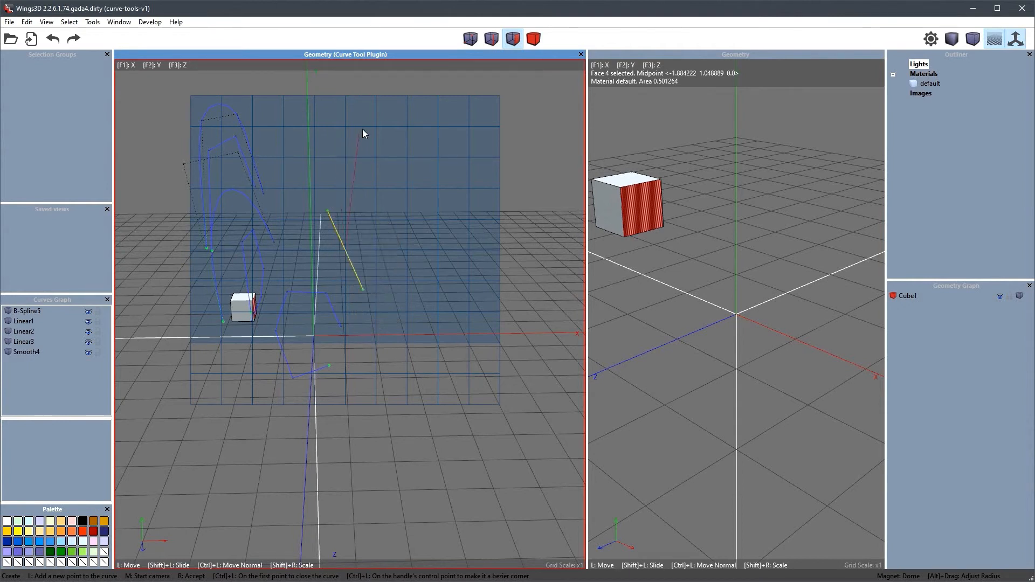
{"action": "left_click_drag", "start_coordinate": [378, 141], "coordinate": [432, 125]}
{"action": "left_click_drag", "start_coordinate": [519, 169], "coordinate": [531, 225]}
{"action": "left_click_drag", "start_coordinate": [438, 263], "coordinate": [439, 314]}
{"action": "right_click", "coordinate": [450, 310]}
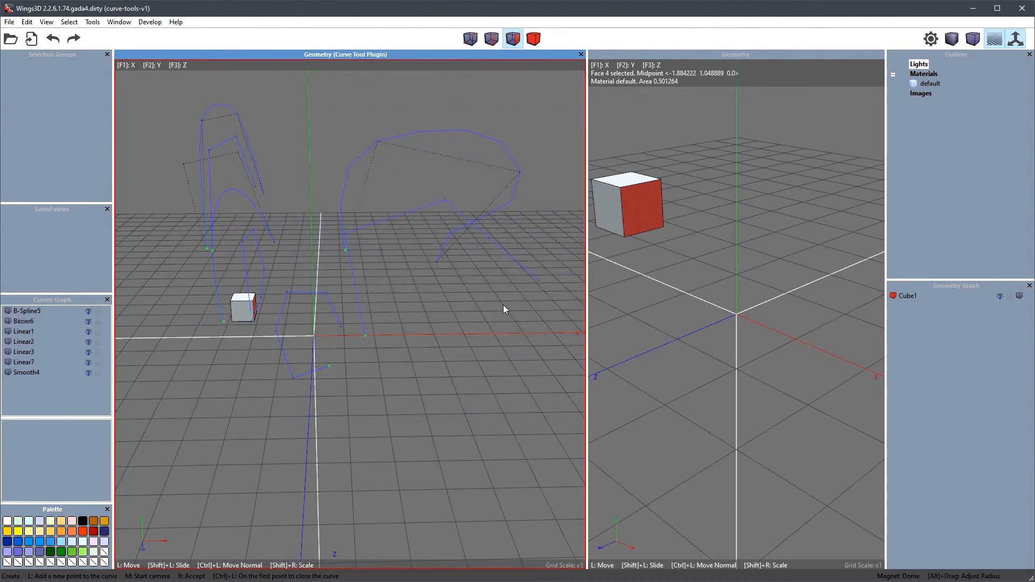
Clear the cube face selection and switch the selection mode to vertices.
{"action": "key", "text": "space"}
{"action": "key", "text": "v"}
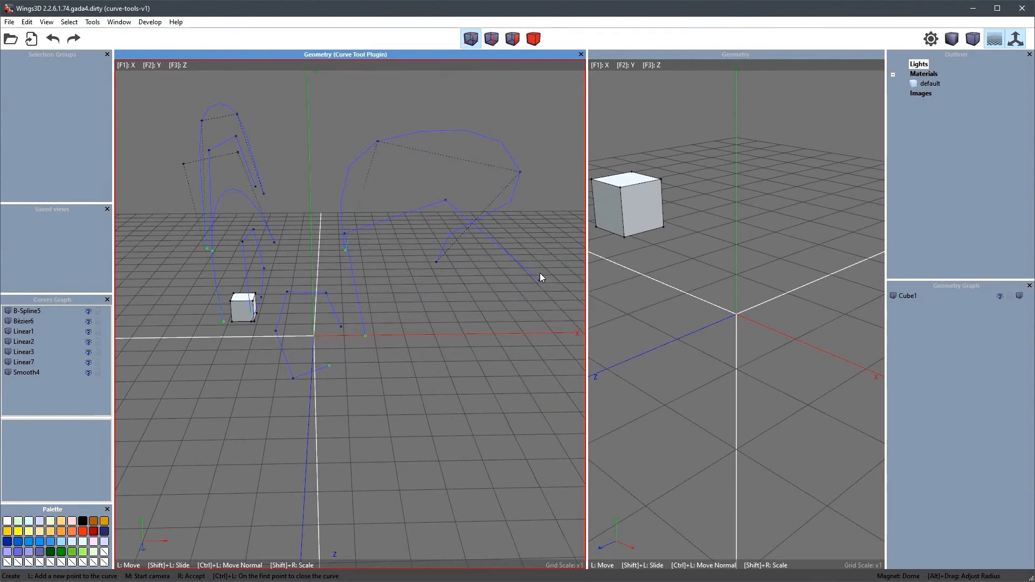
{"action": "middle_click", "coordinate": [534, 293]}
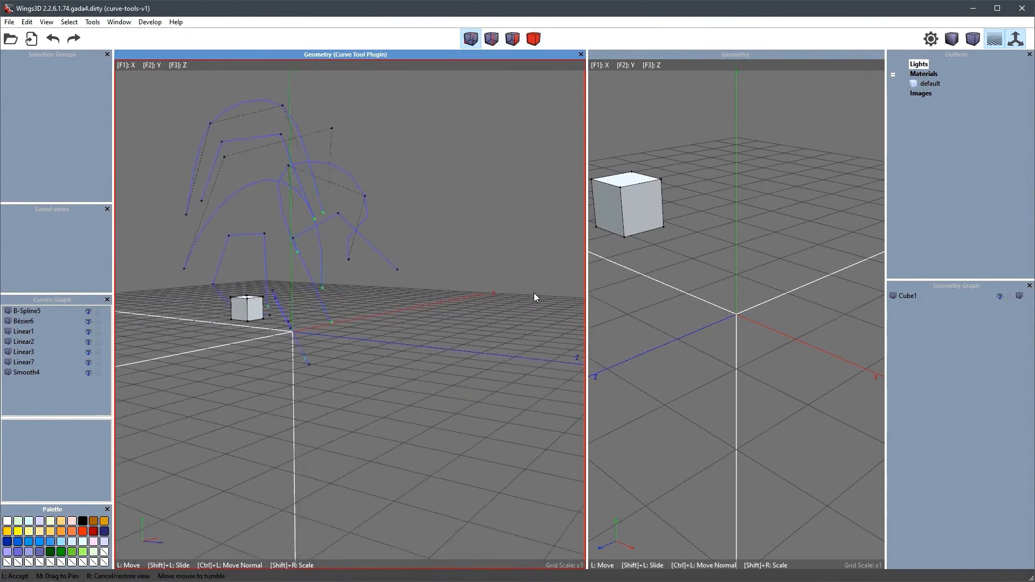
Append three new points to the free end of the linear curve beside the Bézier curve, placing them in different directions in space.
{"action": "left_click", "coordinate": [534, 292]}
{"action": "left_click_drag", "start_coordinate": [403, 261], "coordinate": [401, 290]}
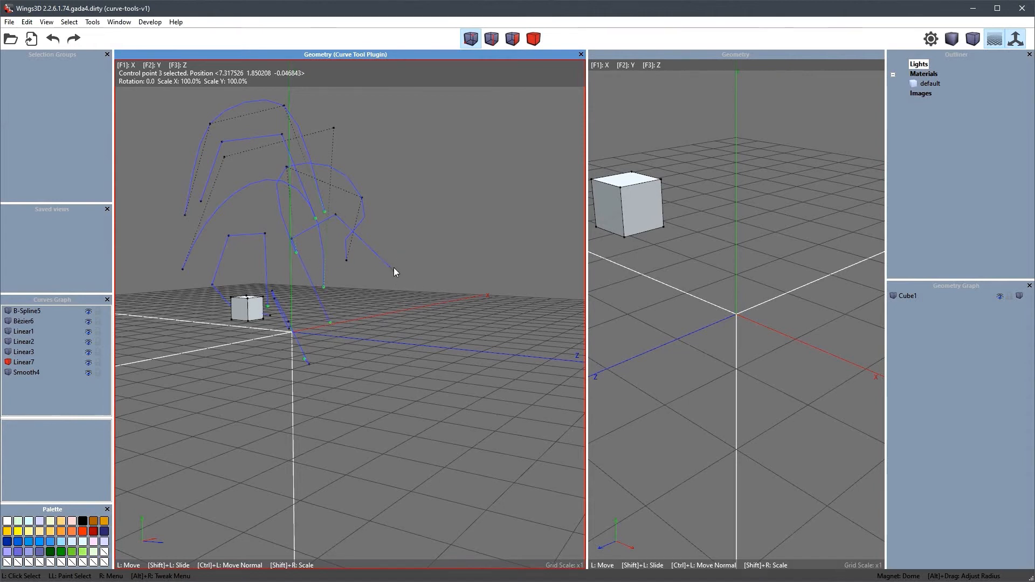
{"action": "right_click", "coordinate": [440, 236]}
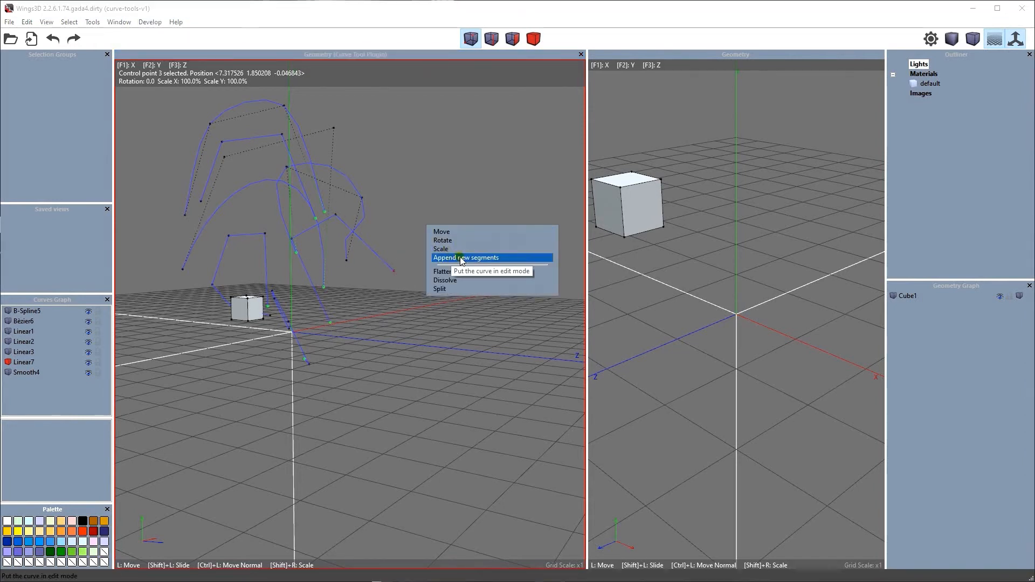
{"action": "left_click", "coordinate": [491, 259]}
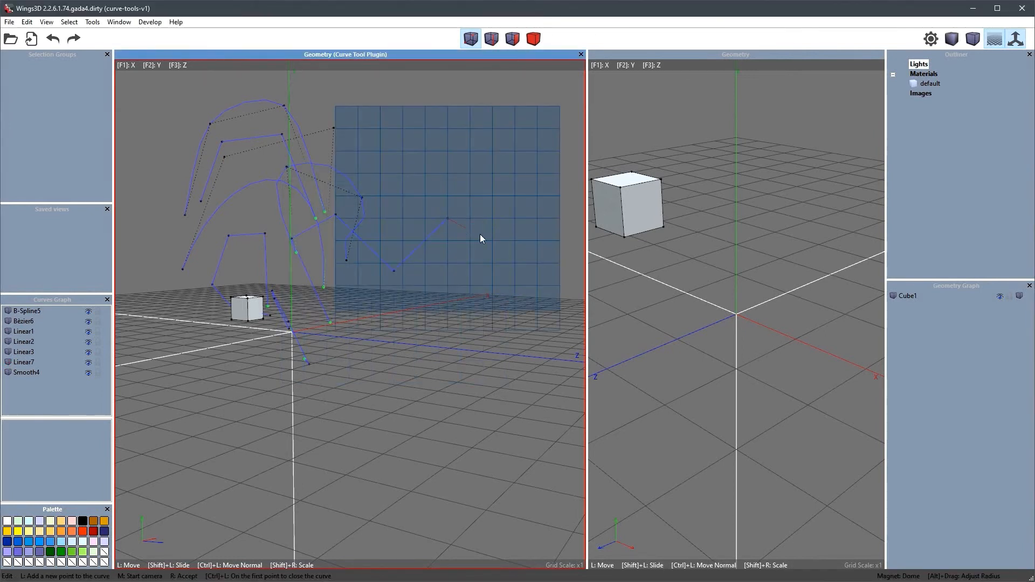
{"action": "middle_click", "coordinate": [519, 288]}
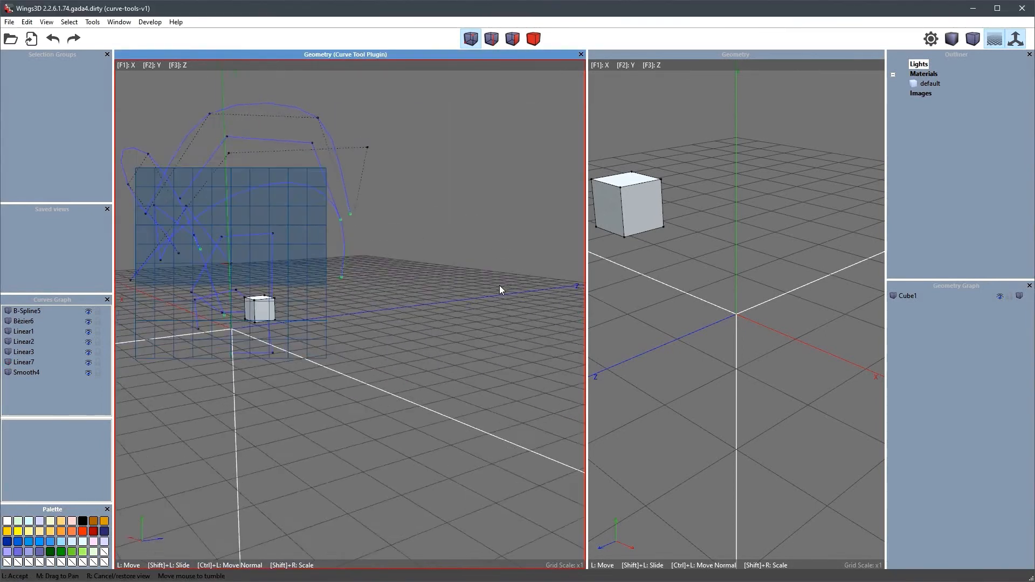
{"action": "left_click", "coordinate": [499, 285]}
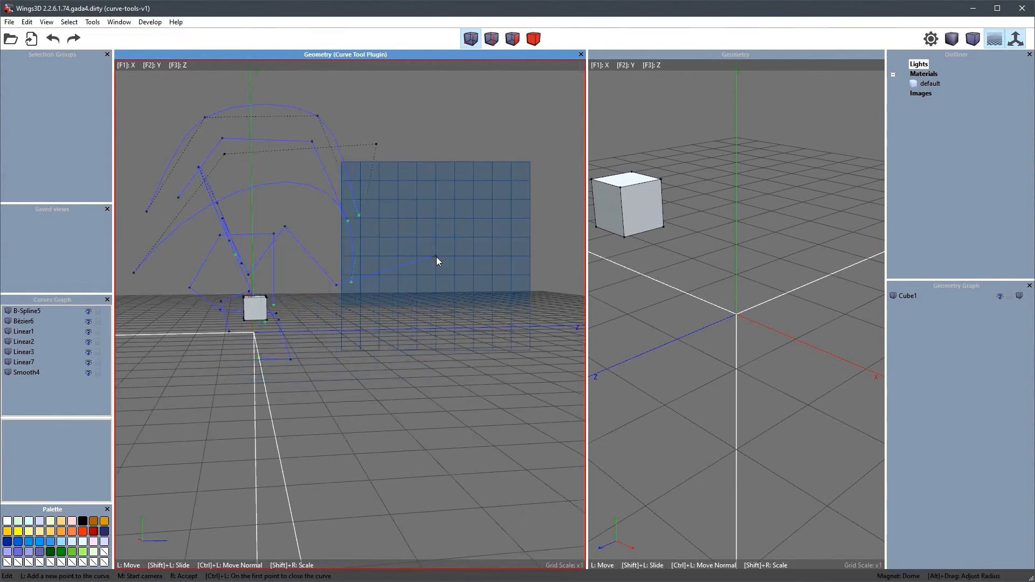
{"action": "middle_click", "coordinate": [437, 259]}
{"action": "scroll", "coordinate": [431, 296], "scroll_direction": "down", "scroll_amount": 5}
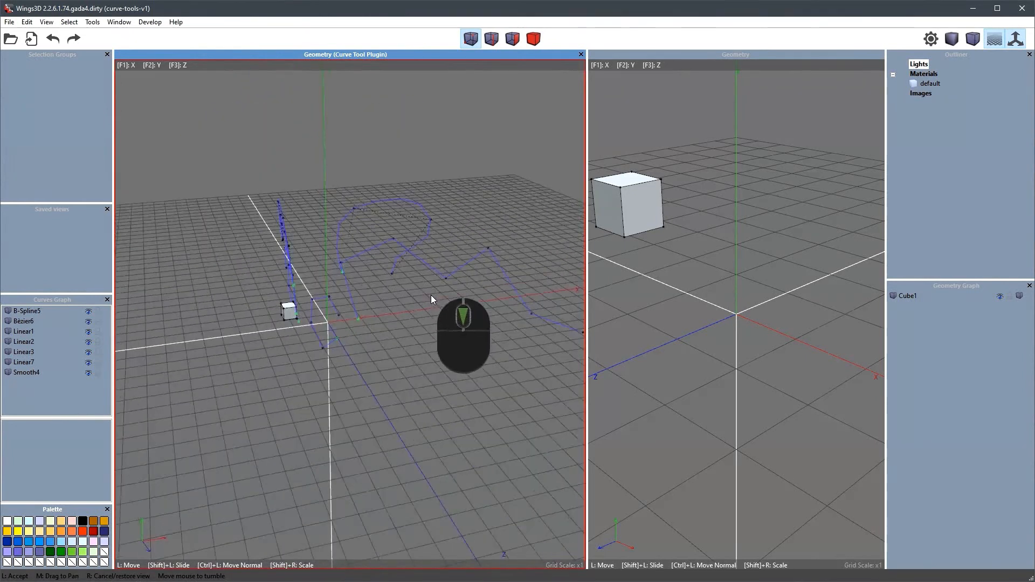
{"action": "left_click", "coordinate": [431, 296]}
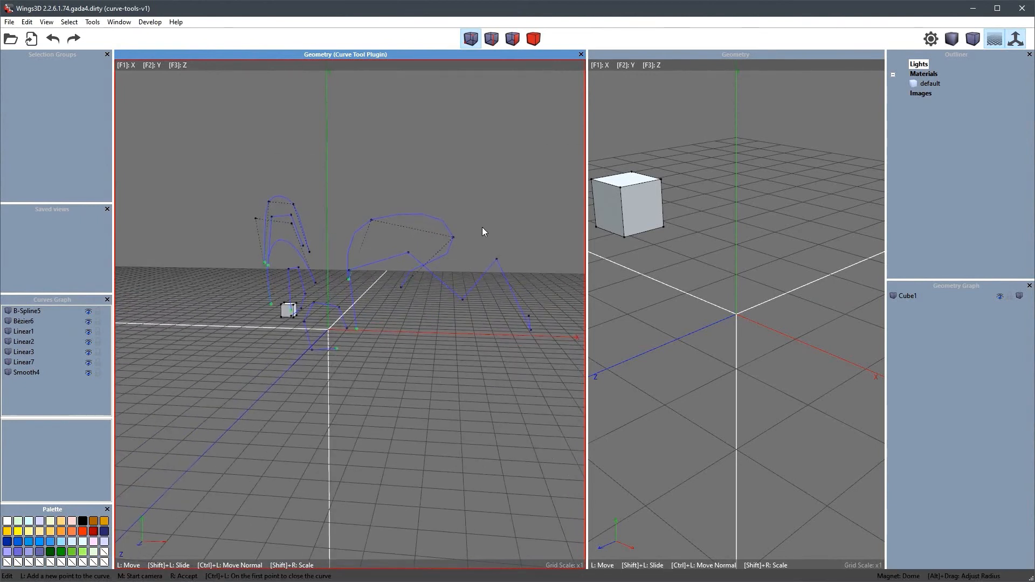
{"action": "right_click", "coordinate": [371, 220]}
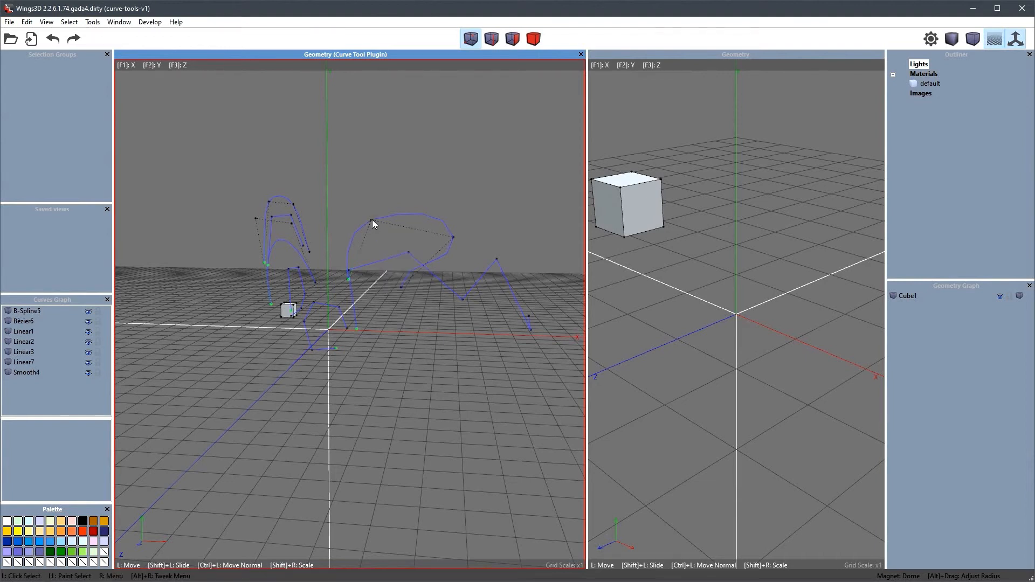
Select the Bézier curve's second control point, at its upper bend, and tilt its tangent handle more steeply.
{"action": "left_click", "coordinate": [372, 220]}
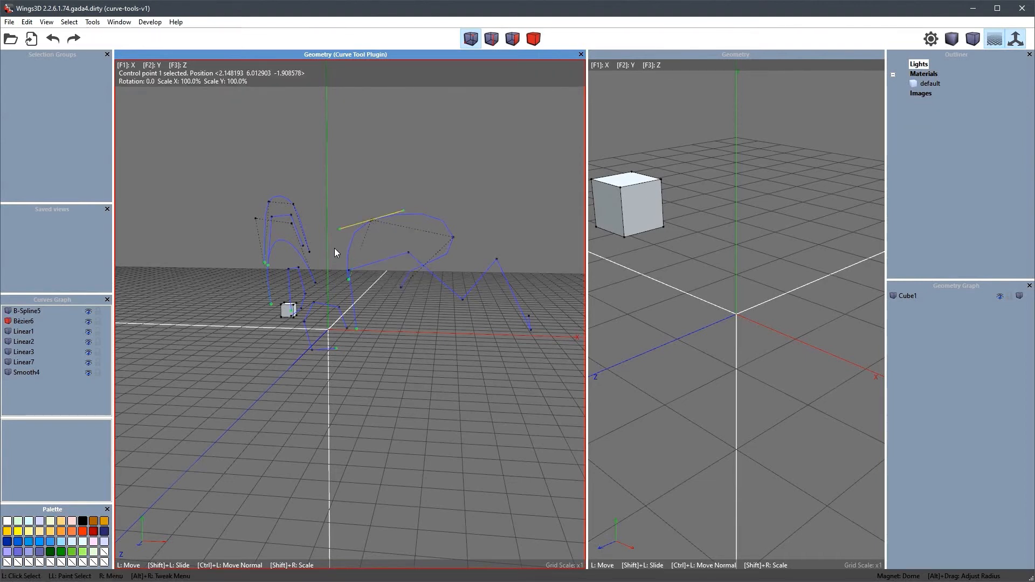
{"action": "key", "text": "a"}
{"action": "scroll", "coordinate": [390, 257], "scroll_direction": "up", "scroll_amount": 3}
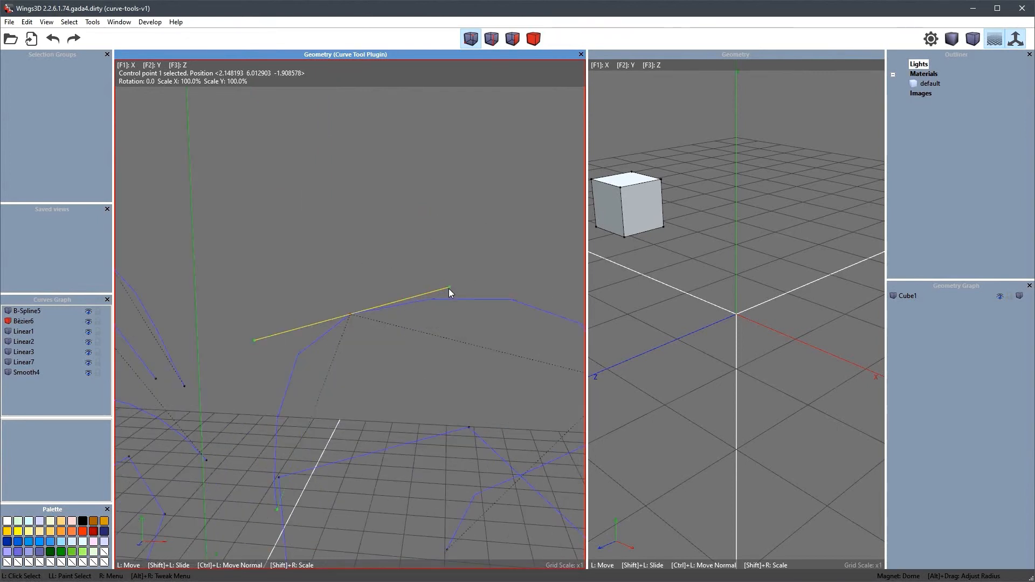
{"action": "left_click_drag", "start_coordinate": [449, 286], "coordinate": [428, 274]}
Change the selected Bézier control point's type to Corner, and return it to Bezier.
{"action": "right_click", "coordinate": [372, 160]}
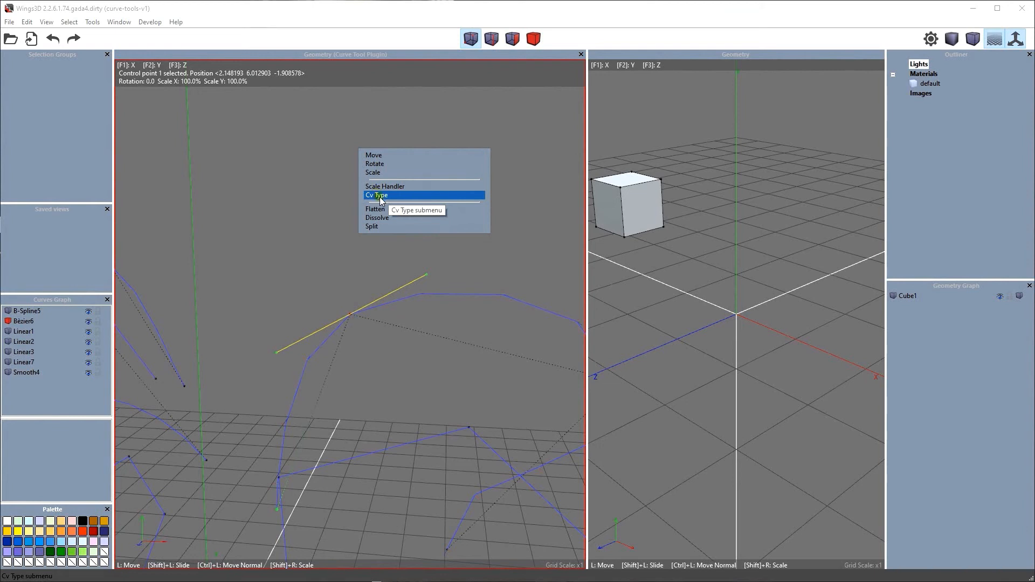
{"action": "left_click", "coordinate": [393, 194]}
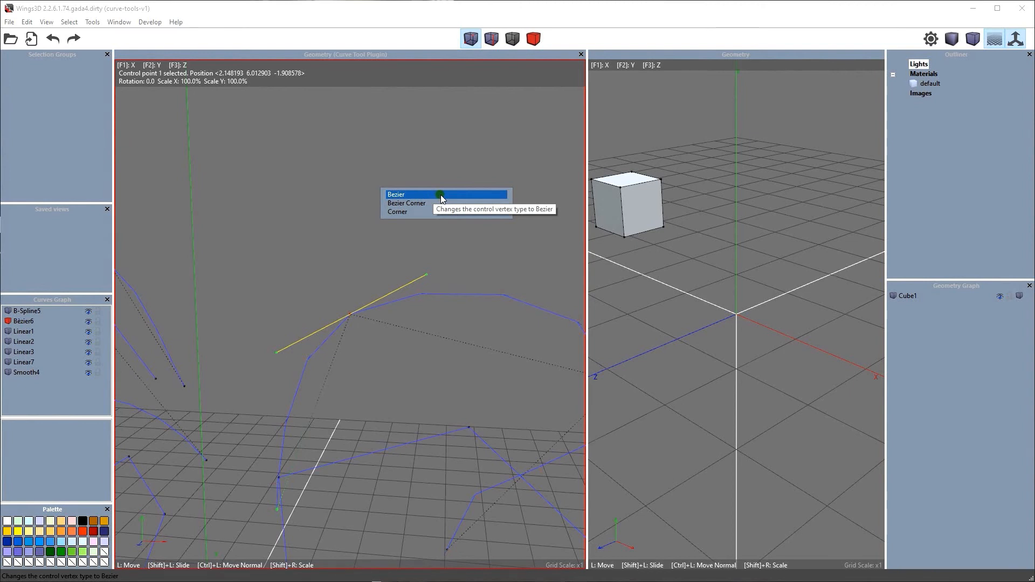
{"action": "left_click", "coordinate": [411, 212]}
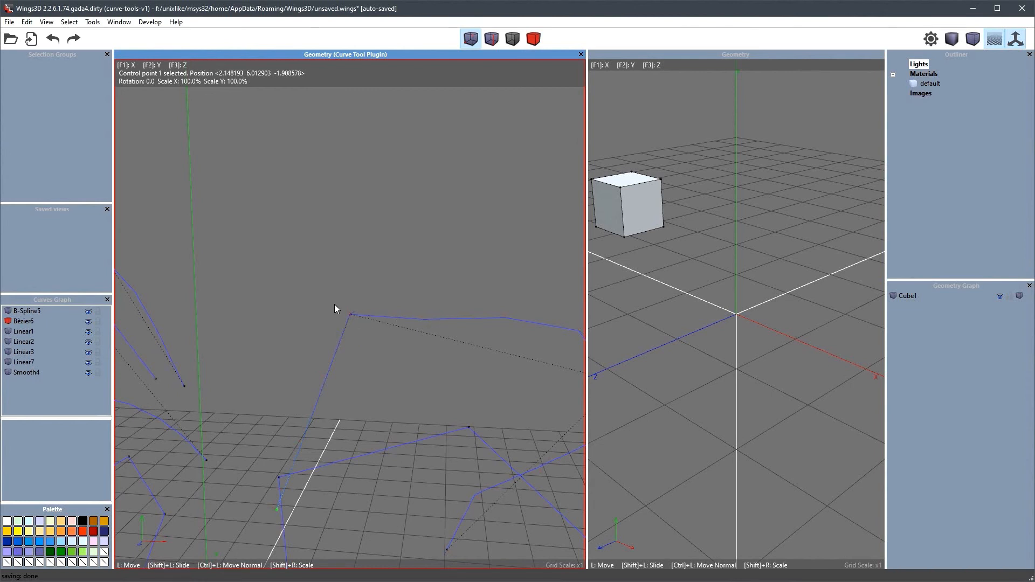
{"action": "right_click", "coordinate": [382, 180]}
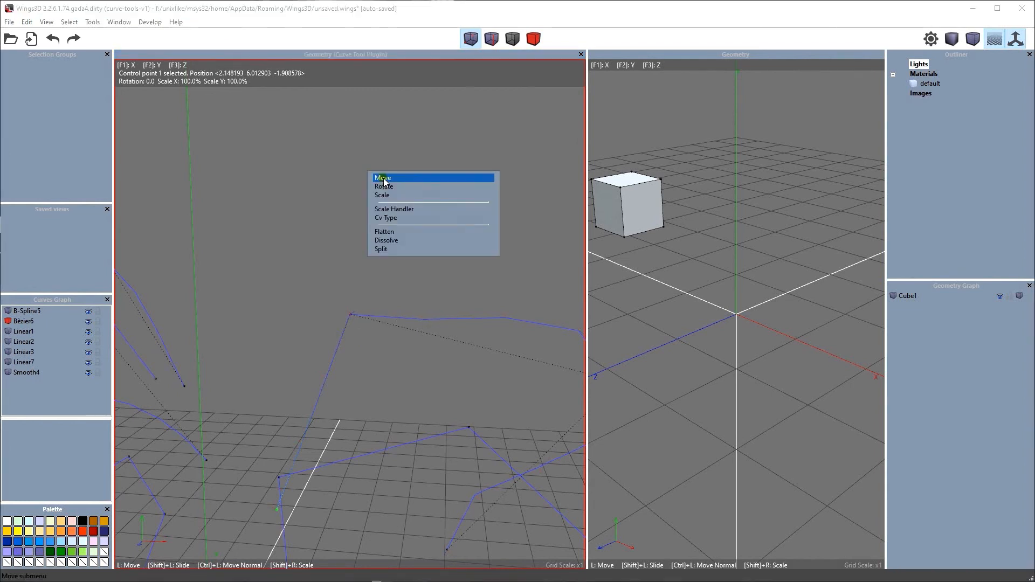
{"action": "left_click", "coordinate": [403, 218]}
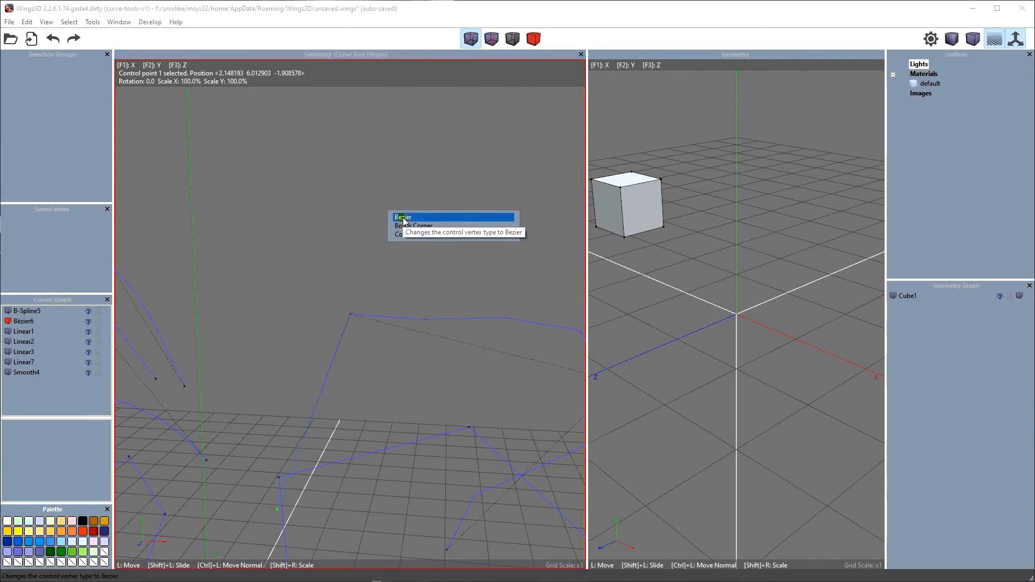
{"action": "left_click", "coordinate": [403, 217]}
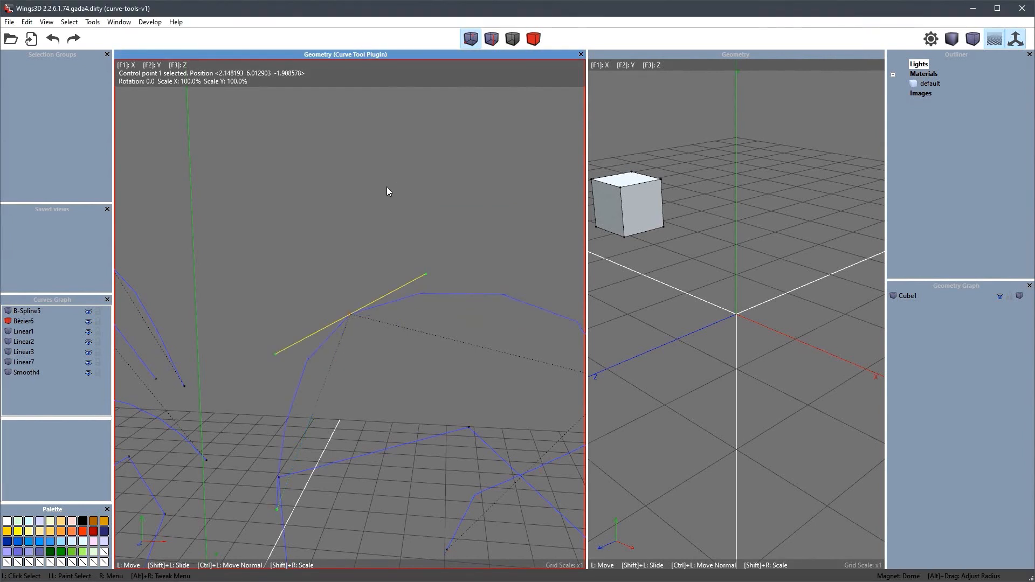
Change the control point's type to Bezier Corner and pull one of its handles steeply upward on its own.
{"action": "right_click", "coordinate": [387, 187]}
{"action": "left_click", "coordinate": [409, 223]}
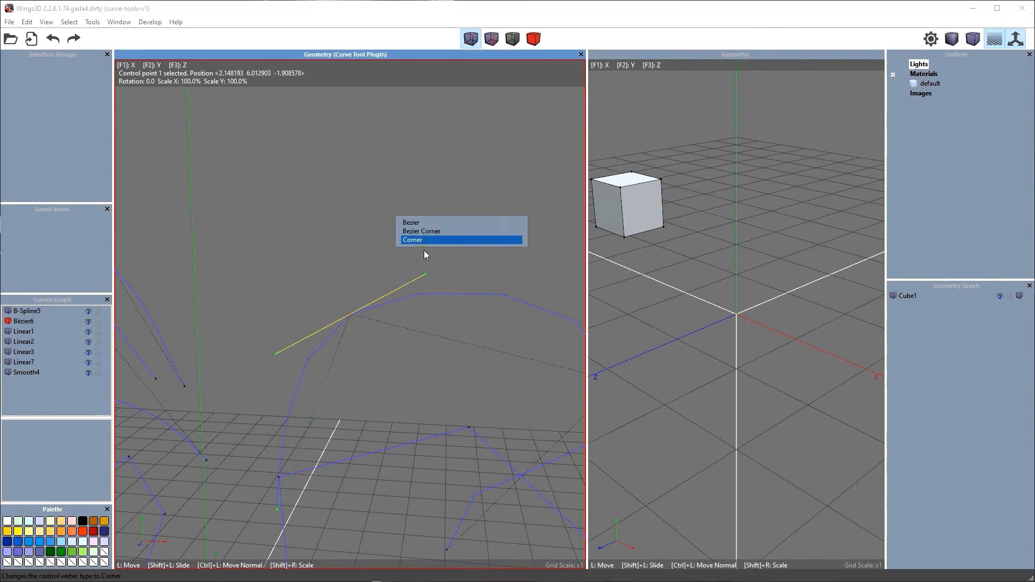
{"action": "left_click", "coordinate": [422, 232]}
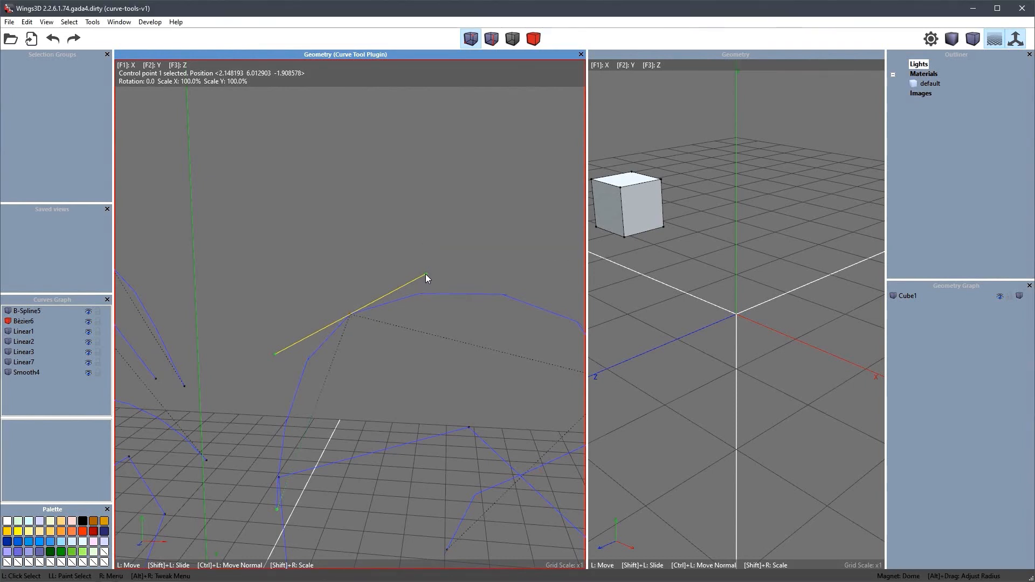
{"action": "left_click_drag", "start_coordinate": [425, 274], "coordinate": [399, 172]}
Convert the control point with the bent handles back to the Bezier type.
{"action": "right_click", "coordinate": [287, 127]}
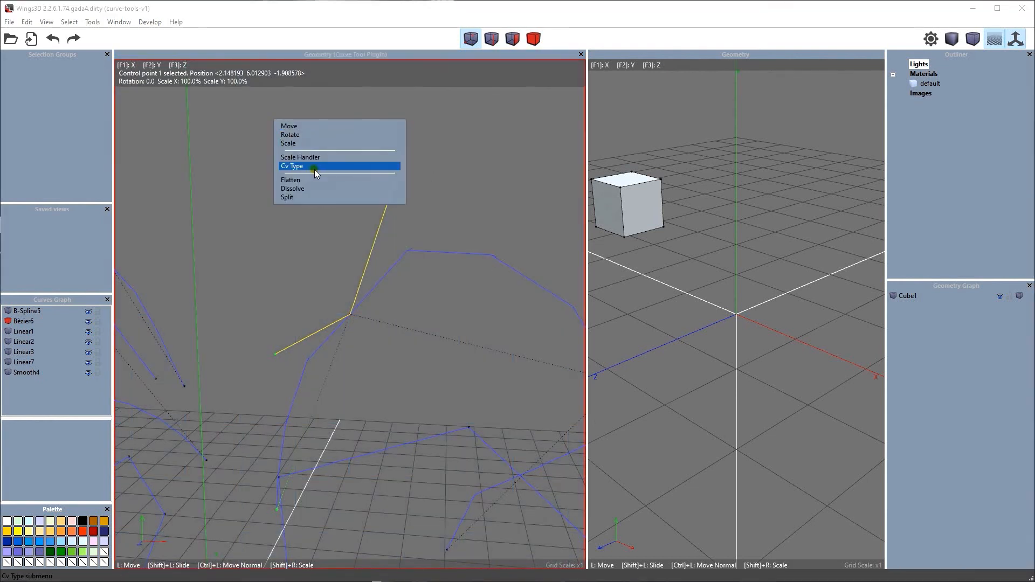
{"action": "left_click", "coordinate": [316, 163]}
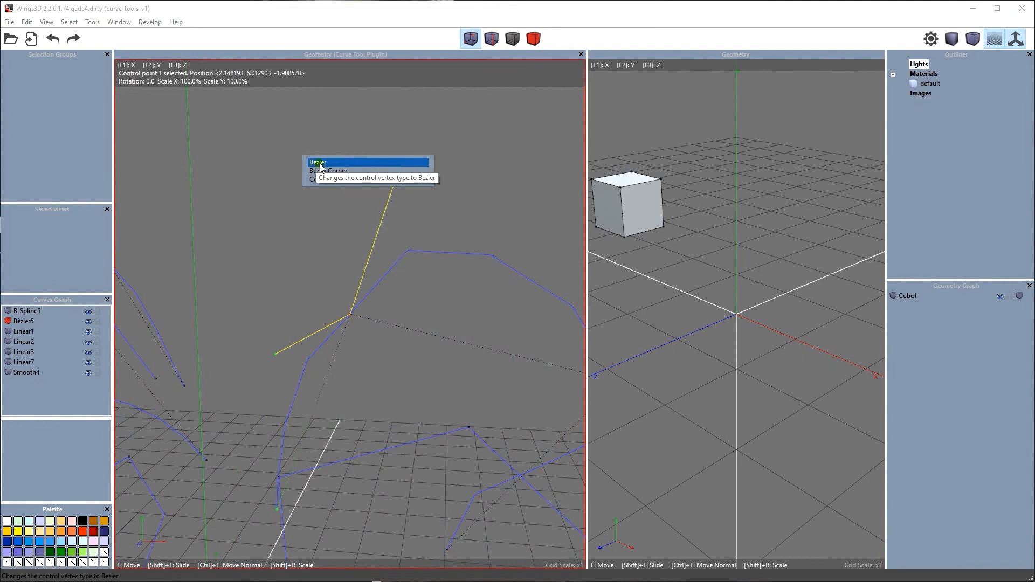
{"action": "left_click", "coordinate": [319, 164]}
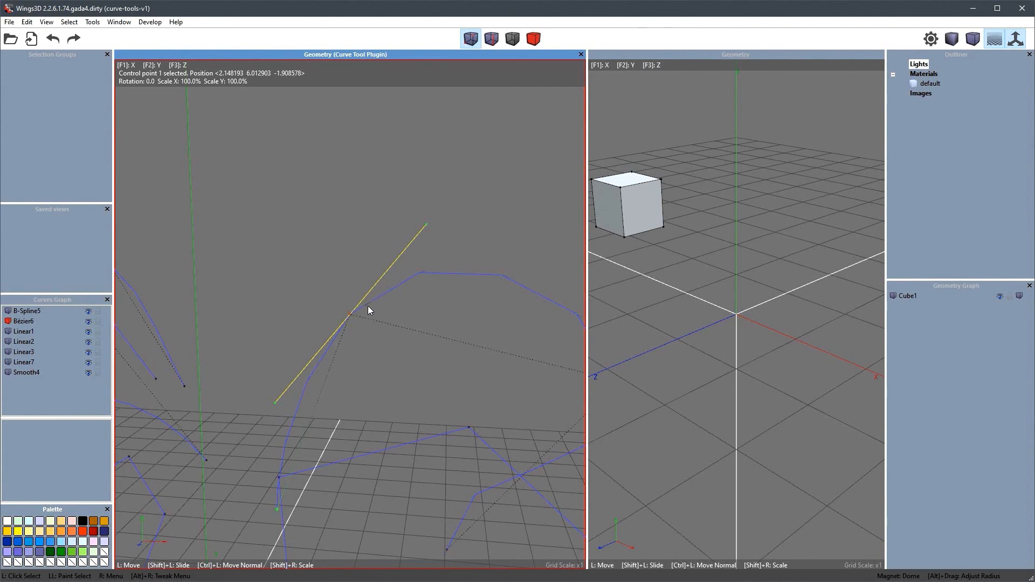
Clear the control point selection and tweak the Bézier curve's upper control point slightly upward.
{"action": "middle_click", "coordinate": [325, 198]}
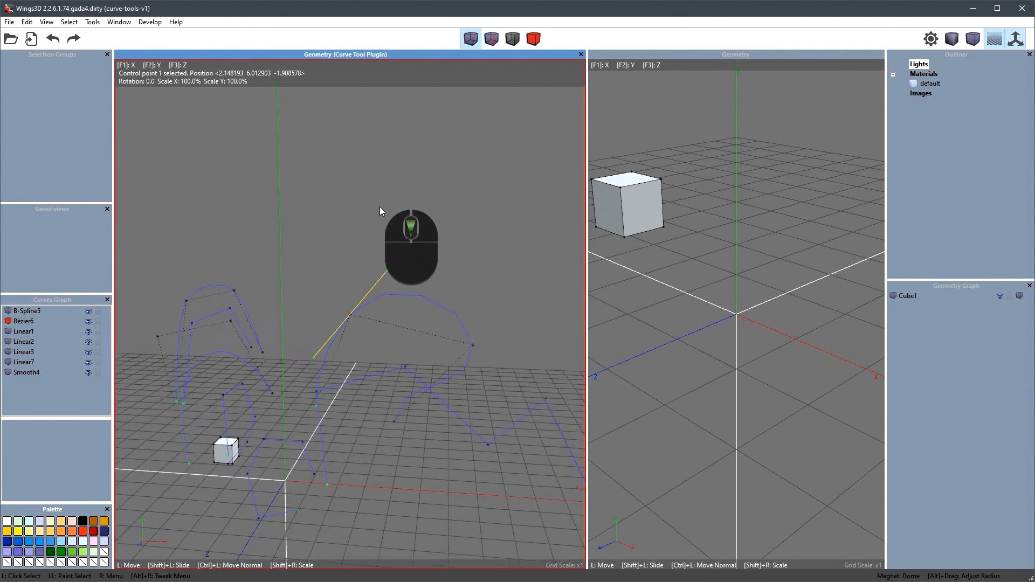
{"action": "left_click", "coordinate": [341, 222]}
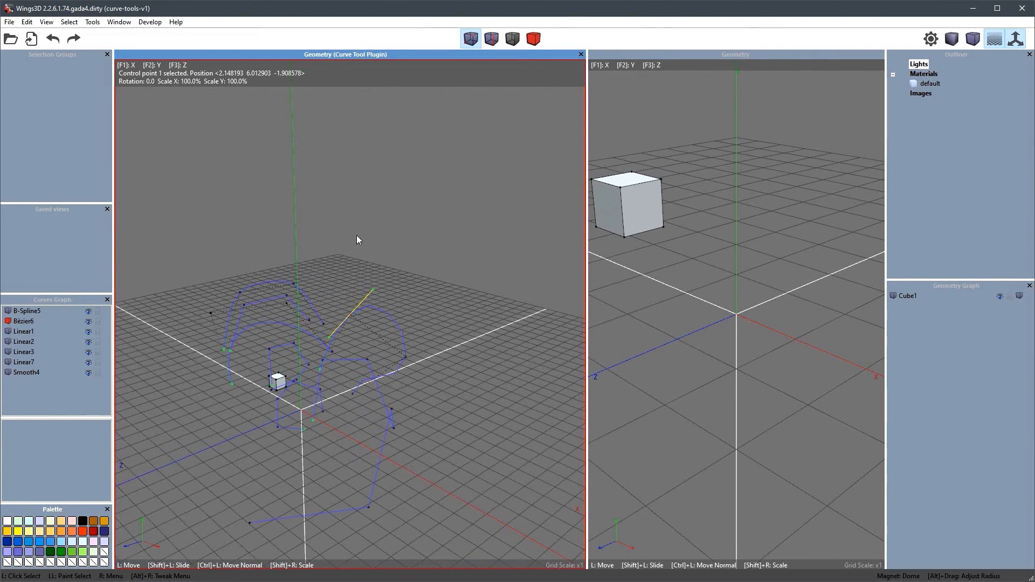
{"action": "left_click", "coordinate": [354, 339]}
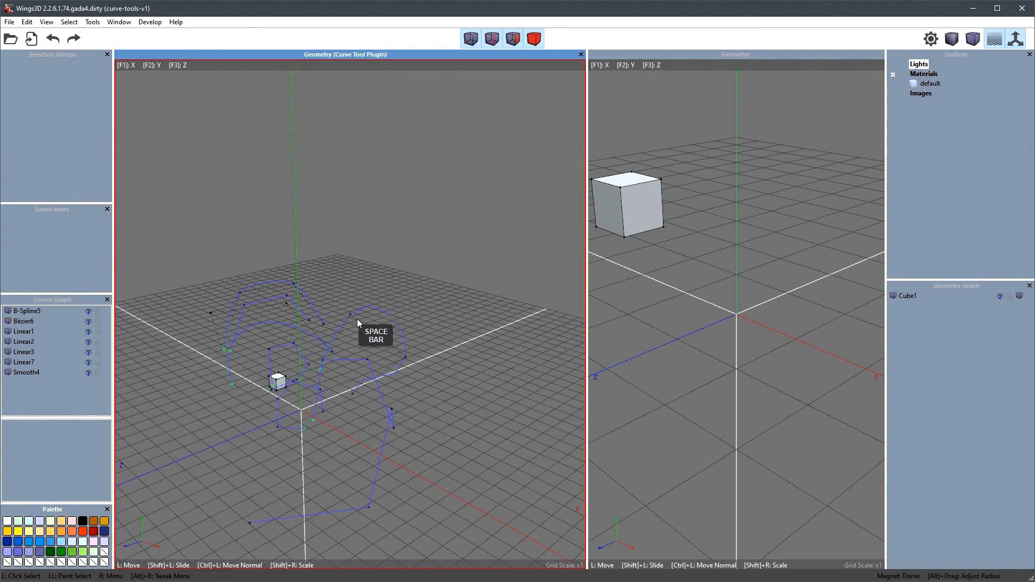
{"action": "left_click_drag", "start_coordinate": [351, 315], "coordinate": [348, 293]}
Review the available tweak tools and move the Bézier curve's upper control point farther up, away from the grid.
{"action": "right_click", "coordinate": [478, 141], "text": "alt"}
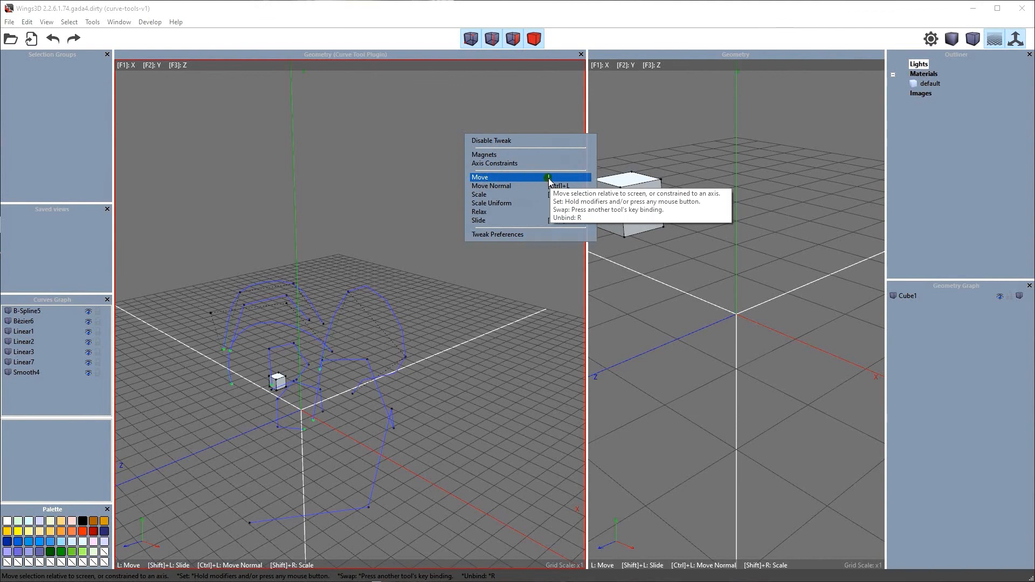
{"action": "left_click", "coordinate": [412, 194]}
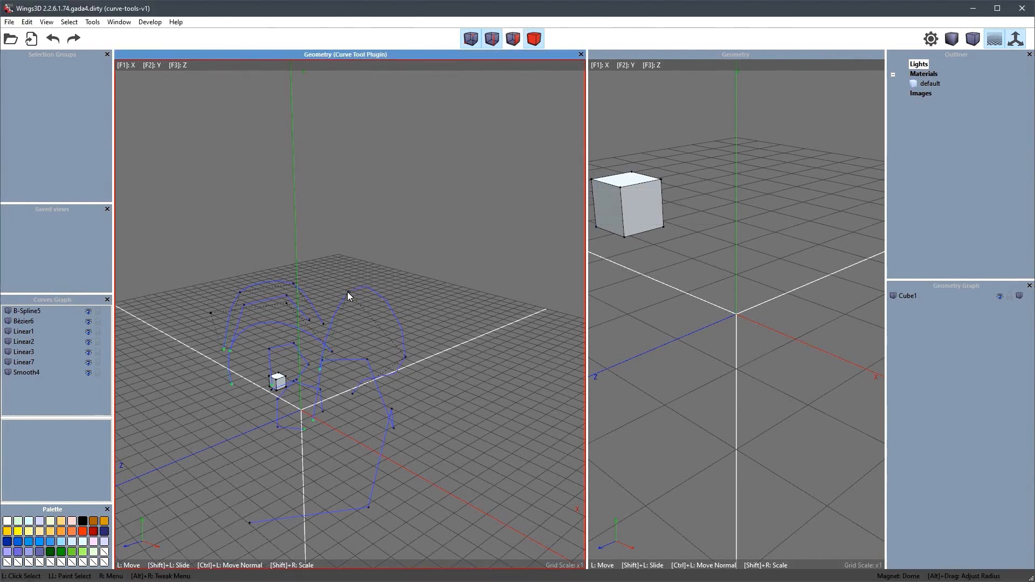
{"action": "left_click_drag", "start_coordinate": [349, 292], "coordinate": [367, 249]}
Switch the selection mode to edges and shift the Bézier curve's outer segment away from the cube.
{"action": "key", "text": "e"}
{"action": "left_click_drag", "start_coordinate": [392, 315], "coordinate": [401, 310]}
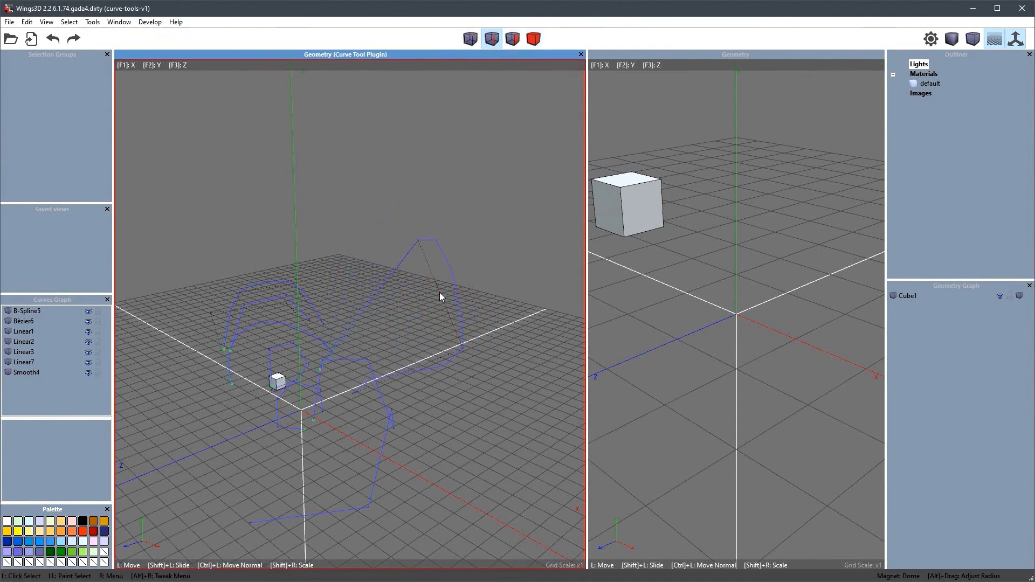